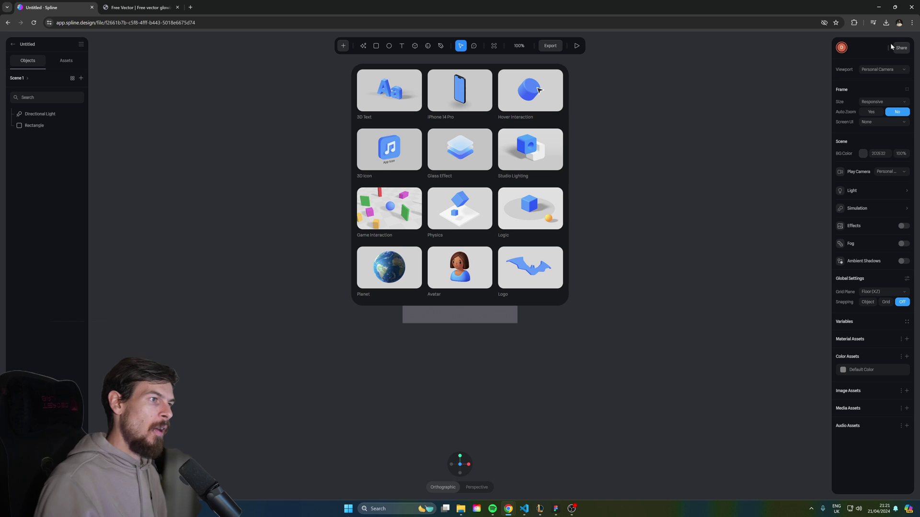
Close the templates gallery and delete the default rectangle, leaving just the directional light.
click(590, 398)
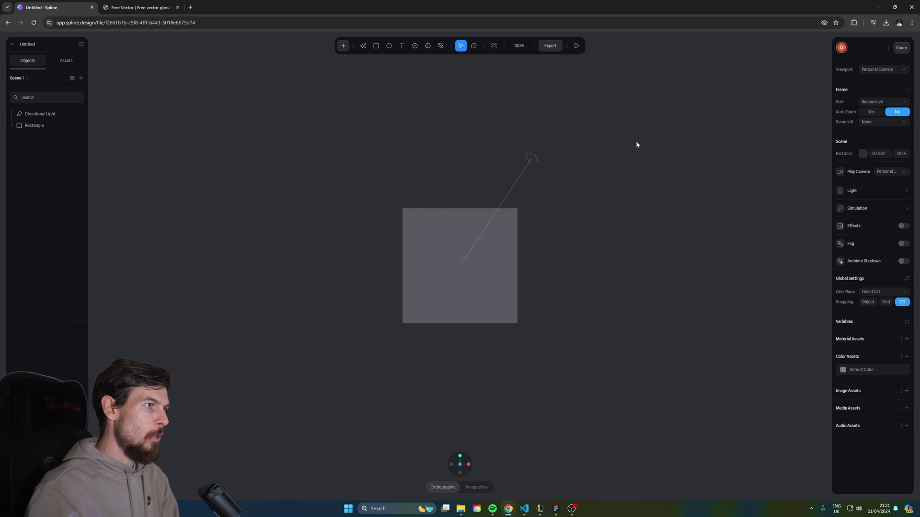
click(464, 304)
click(390, 220)
scroll(390, 220, up, 3)
click(544, 231)
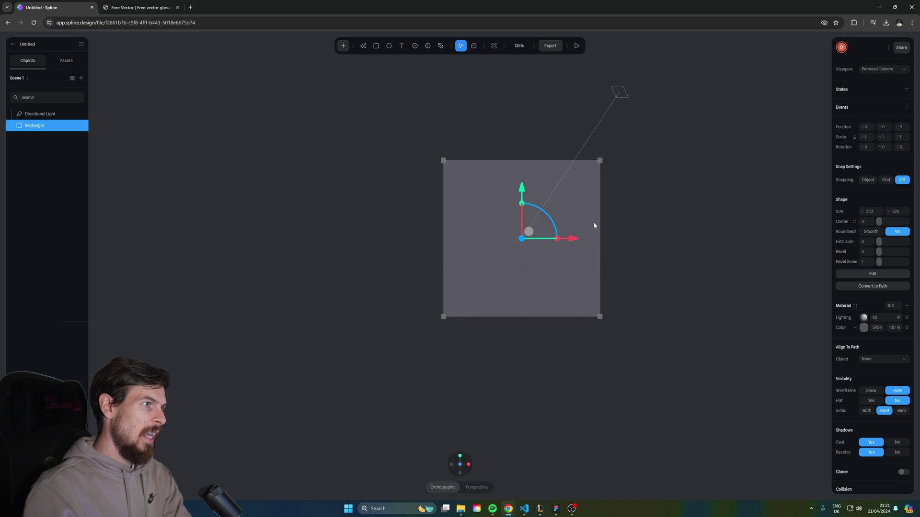
key(Delete)
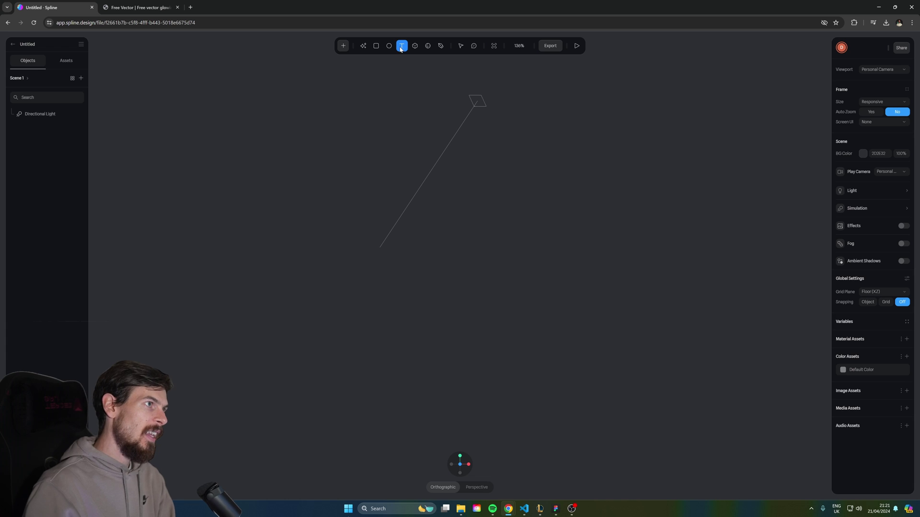
Create a 'SCALE INFININTELY' text box in white FFFFFF at font size 100.
drag(278, 177, 709, 329)
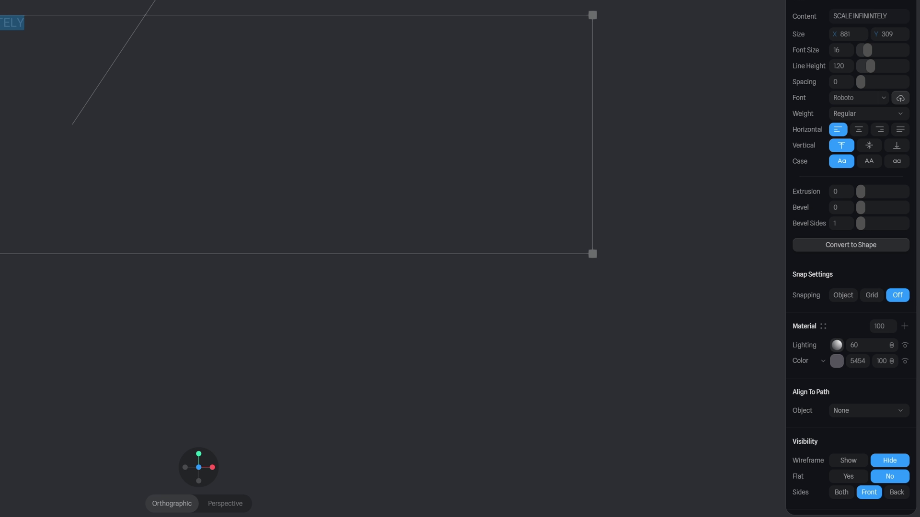
click(836, 361)
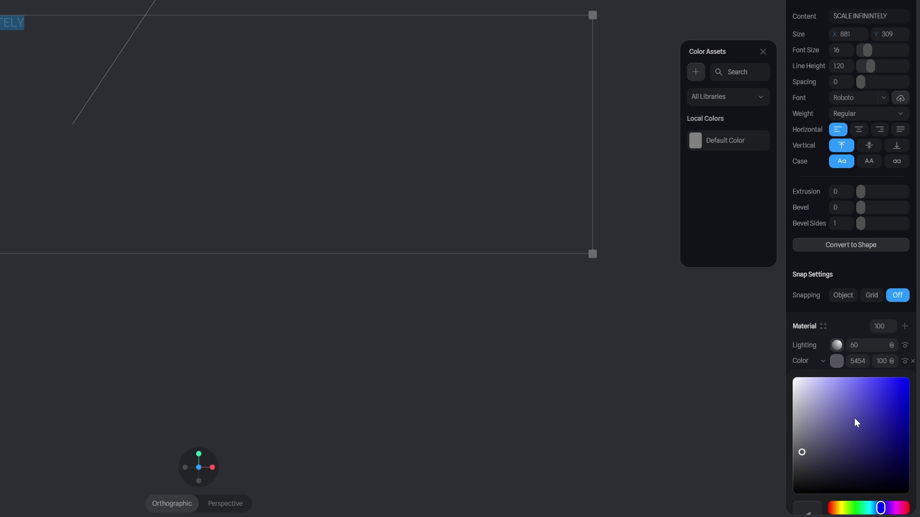
drag(856, 421, 679, 310)
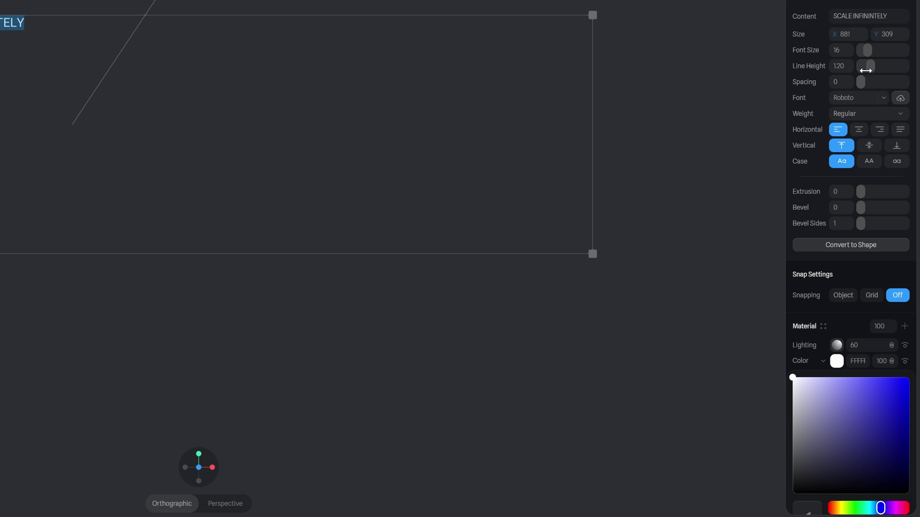
drag(864, 53, 903, 54)
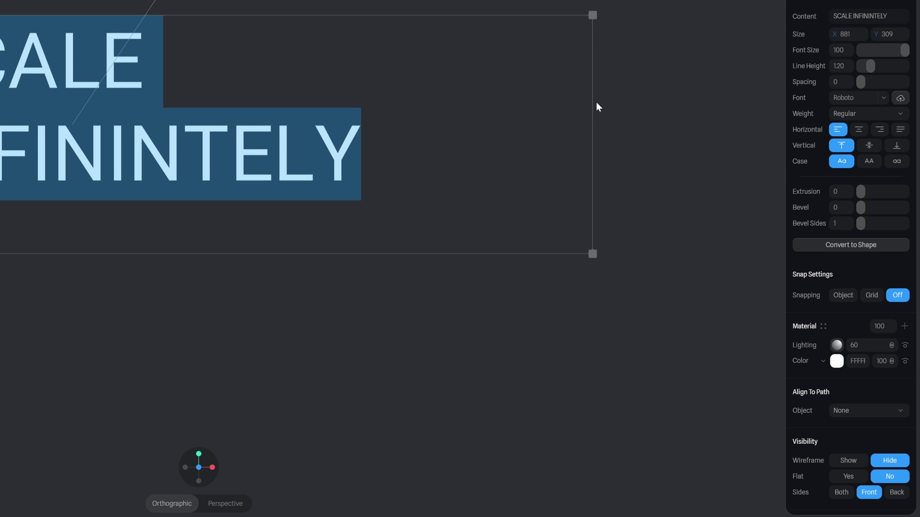
Widen the text box to fit one line and set the font to Poppins ExtraBold.
drag(599, 106, 687, 105)
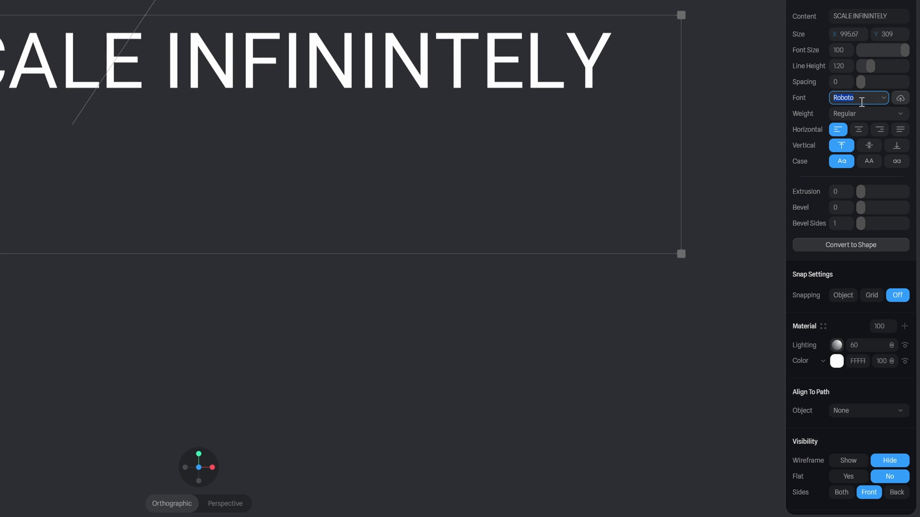
key(Return)
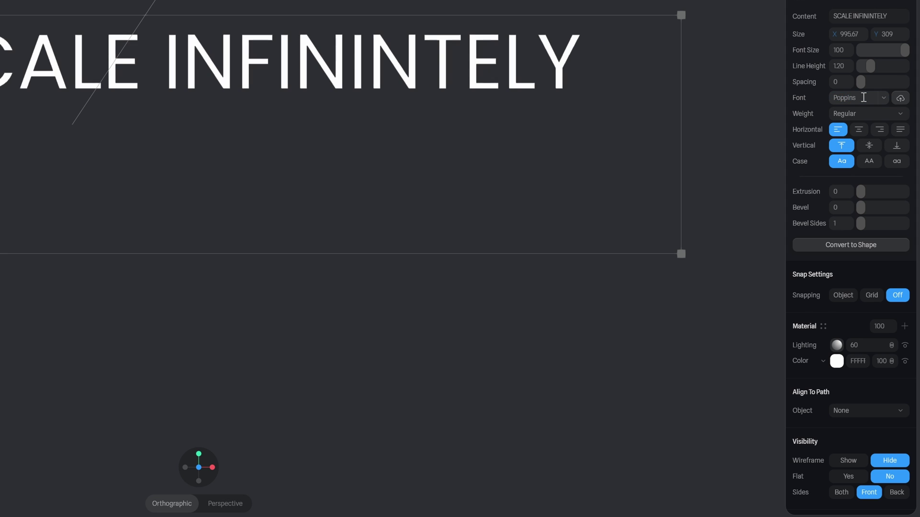
click(862, 120)
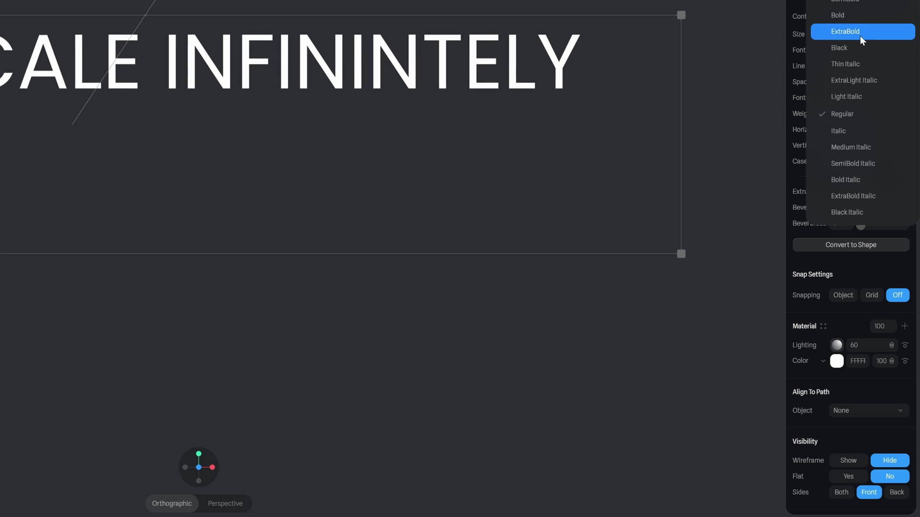
click(854, 48)
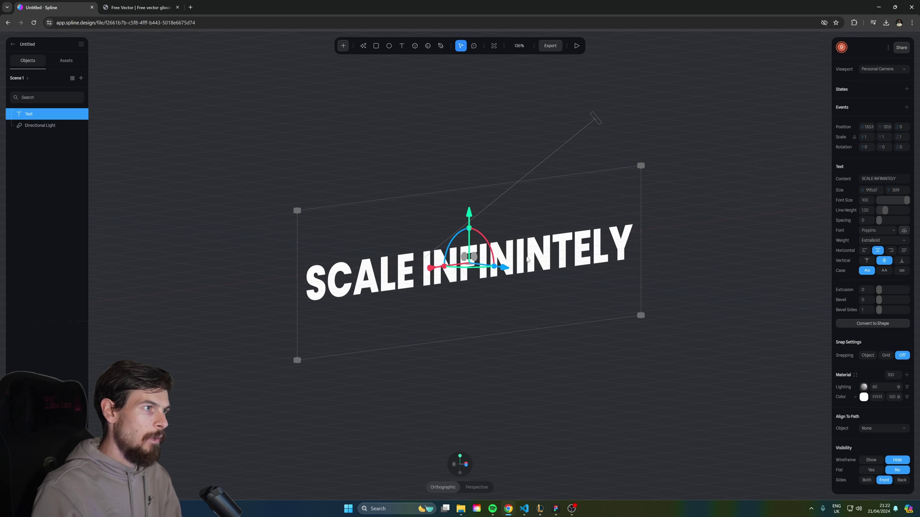
Extrude the lettering to a depth of 20 with a 0.25 bevel.
scroll(639, 158, up, 3)
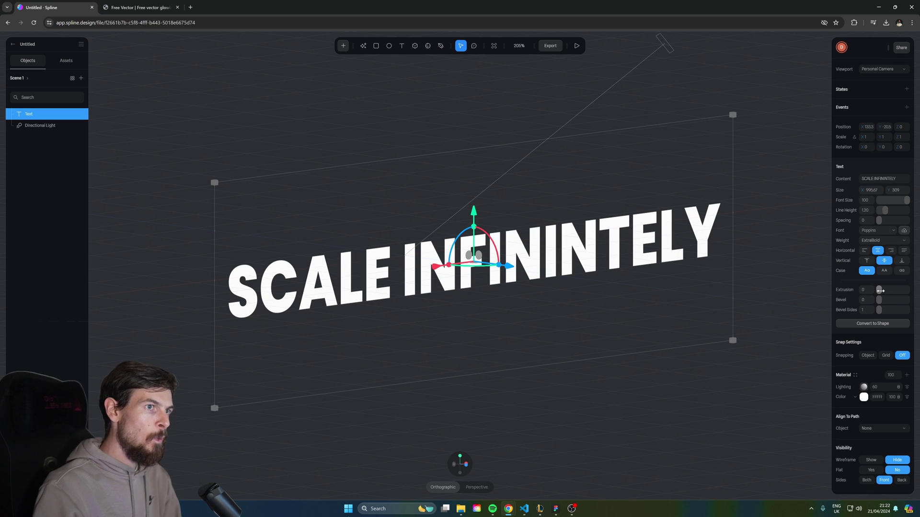
drag(880, 291, 886, 291)
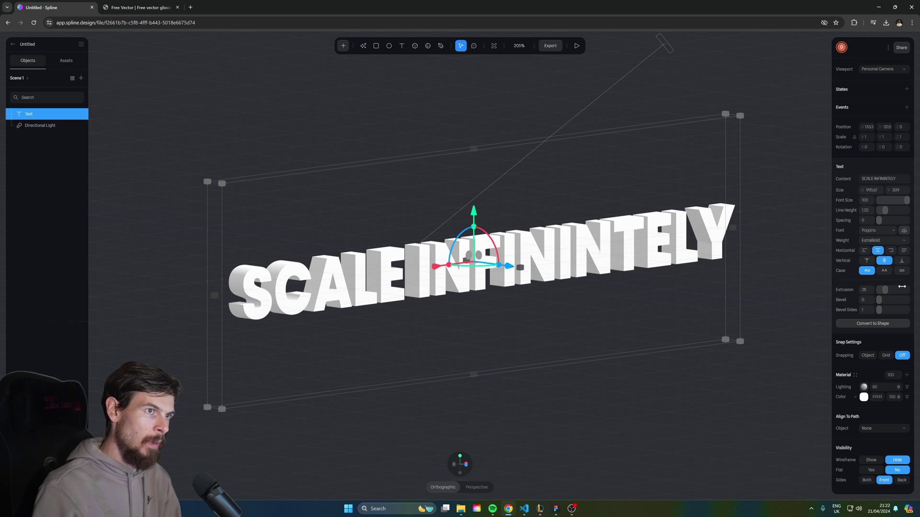
drag(886, 290, 884, 290)
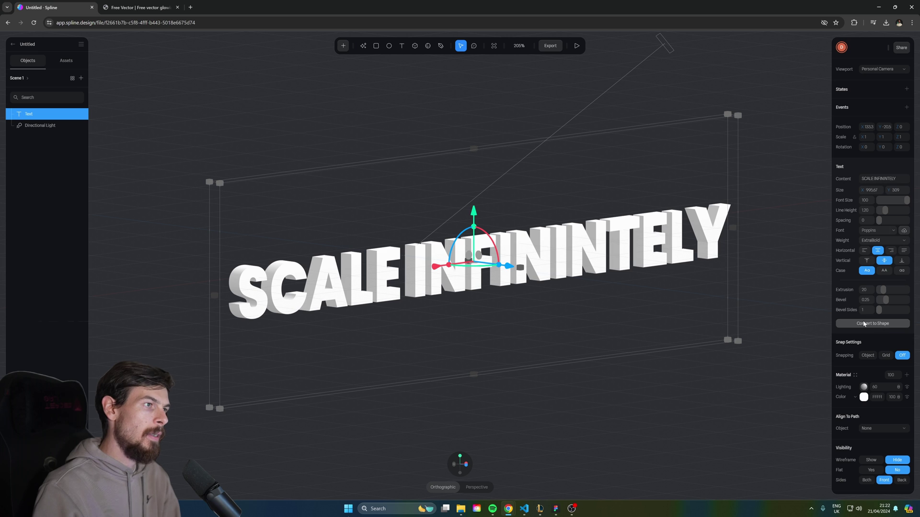
Hide the Text layer and bring up the add-object list at Particle Emitter.
click(562, 339)
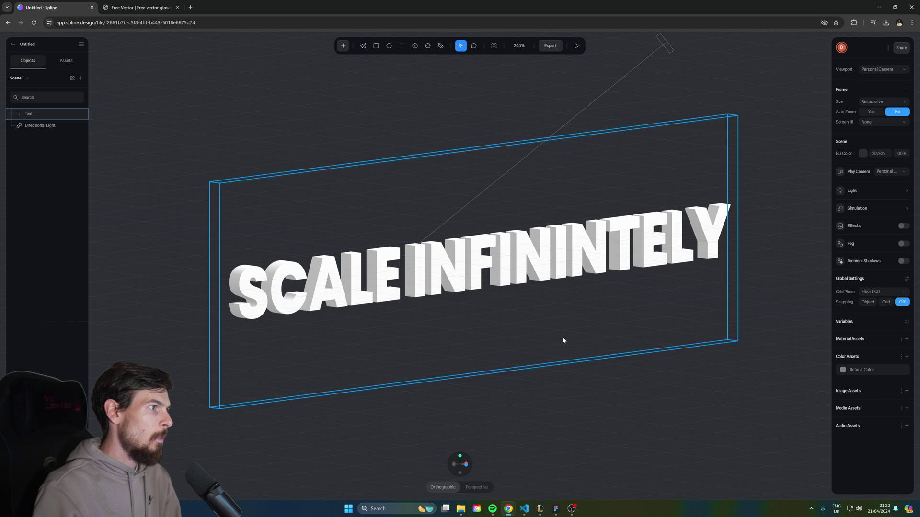
click(73, 116)
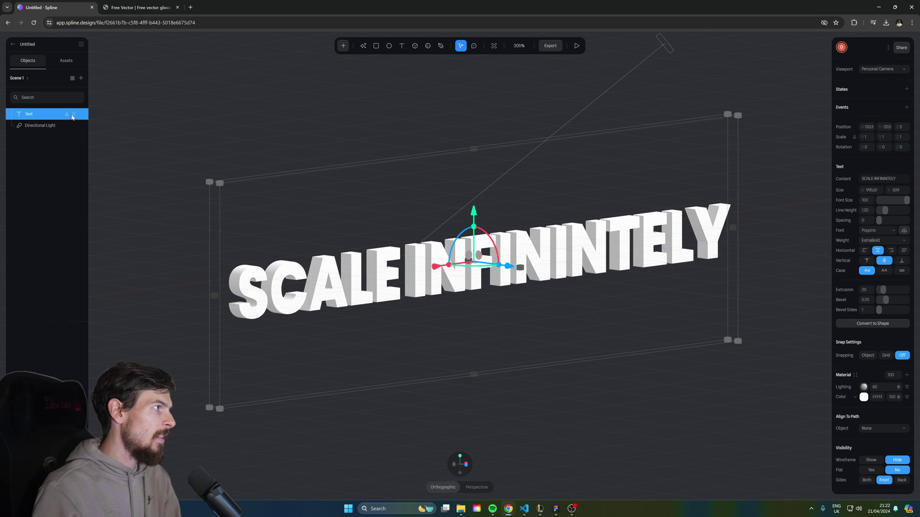
click(74, 115)
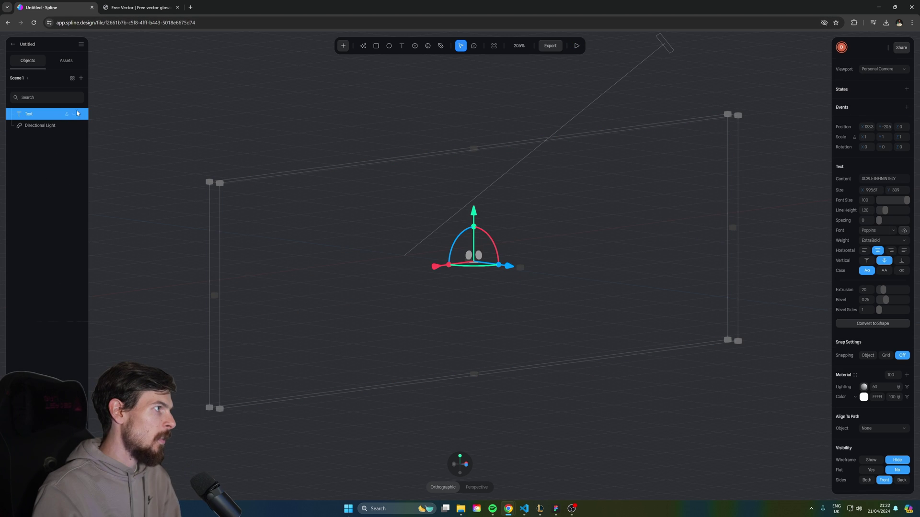
click(62, 180)
click(343, 45)
scroll(363, 149, down, 5)
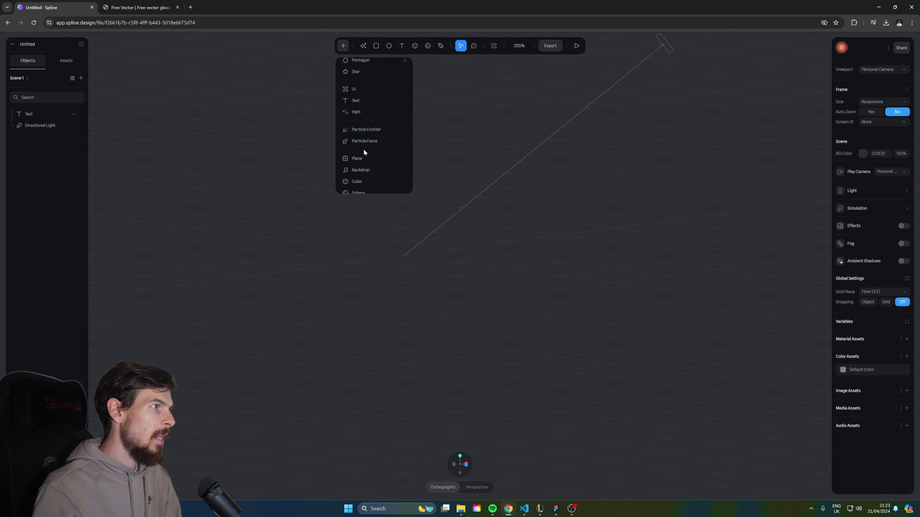
scroll(381, 138, up, 3)
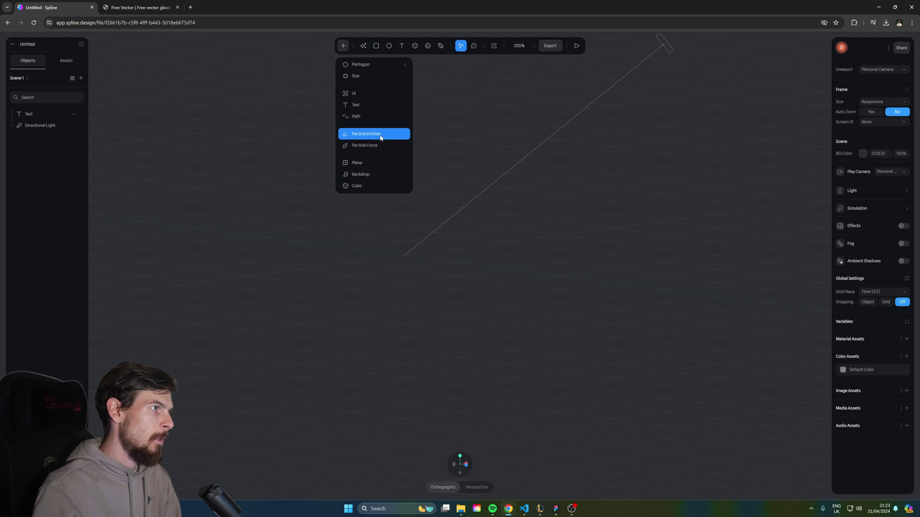
Add a Particle Emitter, keeping its separate Color A and Color B.
click(380, 137)
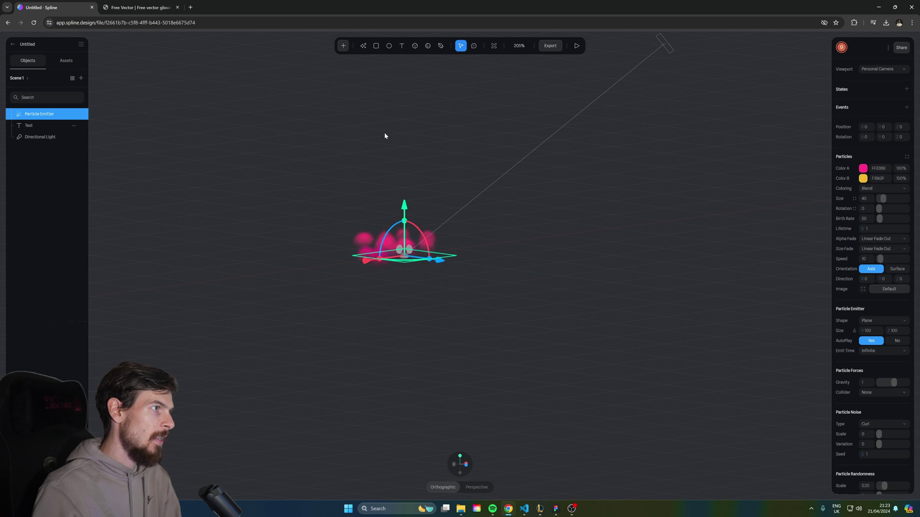
click(875, 188)
click(836, 179)
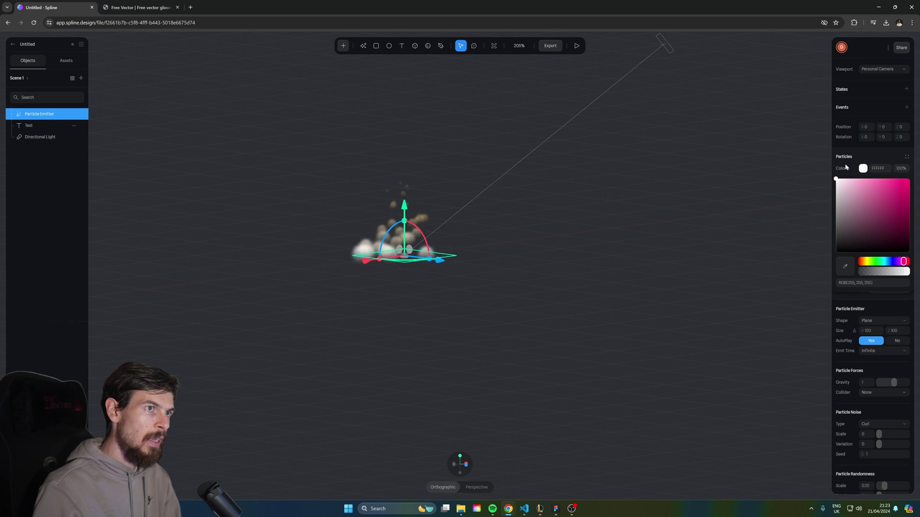
key(ctrl+z)
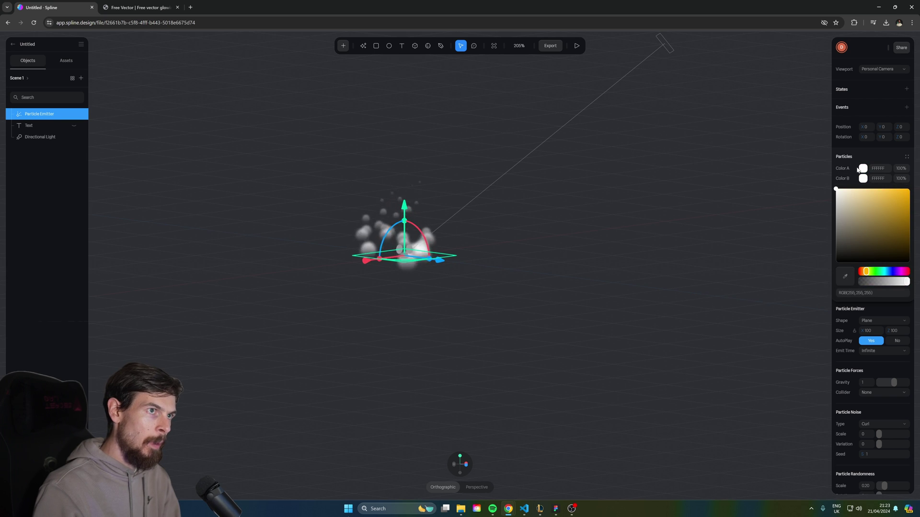
click(858, 170)
Set the particles' Birth Rate to 5000 and Lifetime to 2.
click(868, 218)
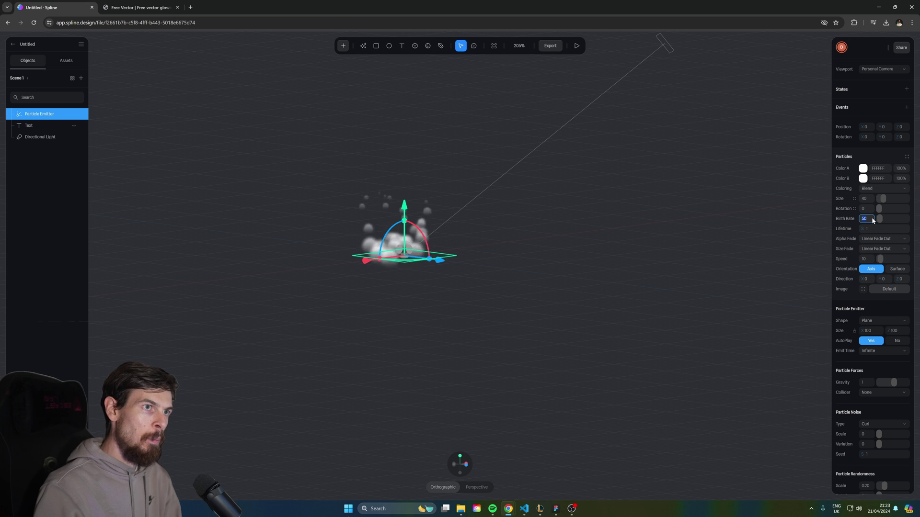
text(5000)
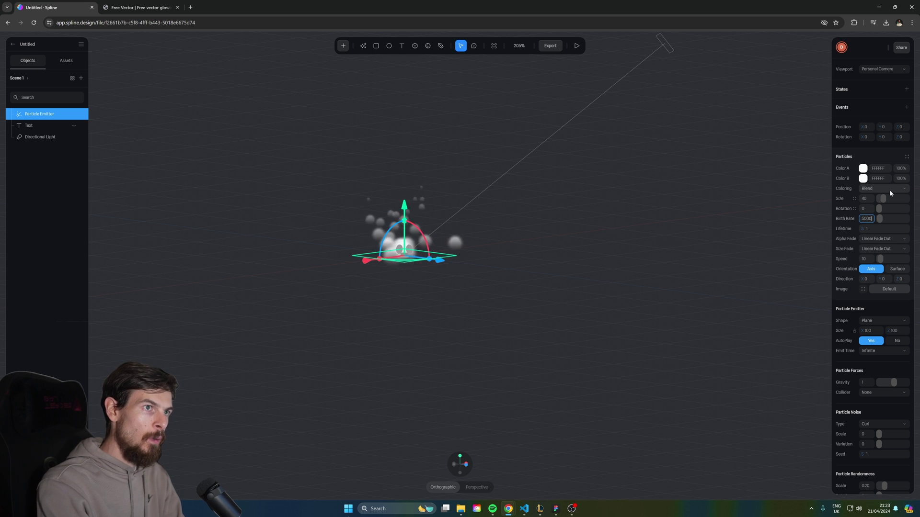
key(Return)
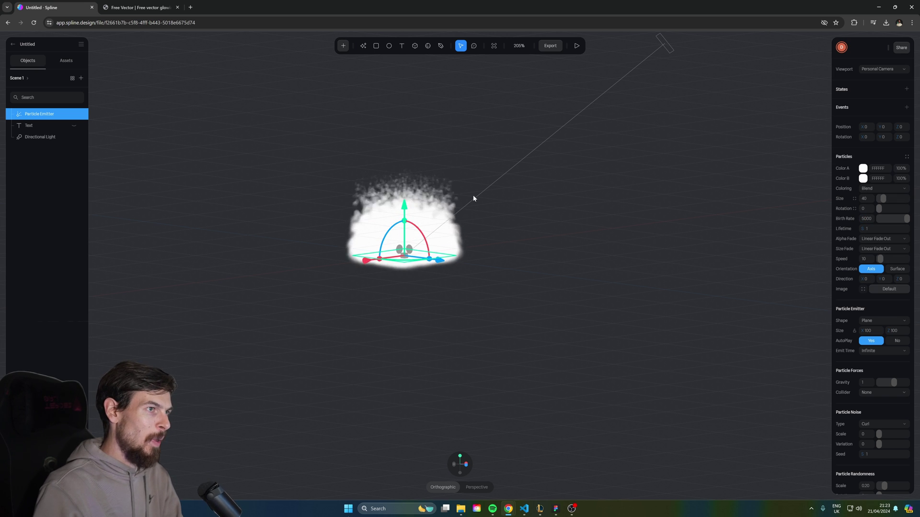
click(884, 229)
text(2)
key(Return)
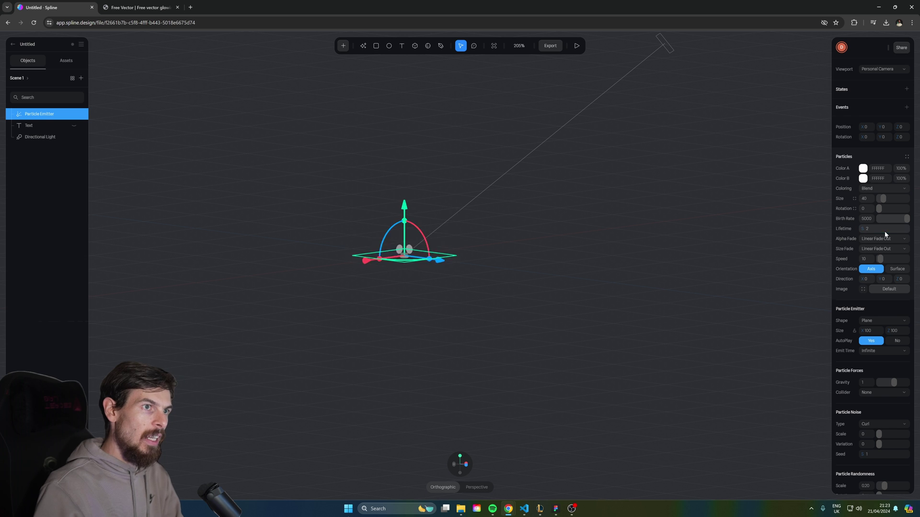
Keep Alpha Fade on Linear Fade Out and set Size Fade to Constant.
click(876, 239)
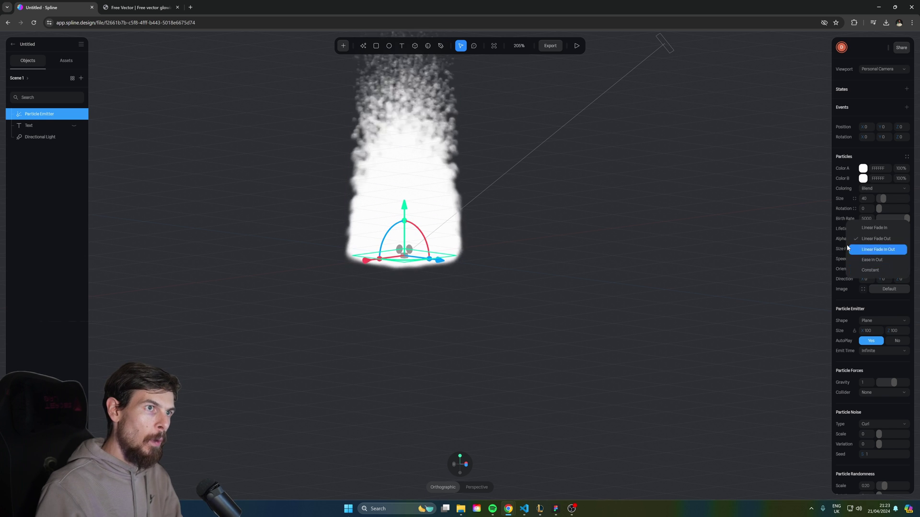
click(854, 241)
click(871, 239)
click(872, 241)
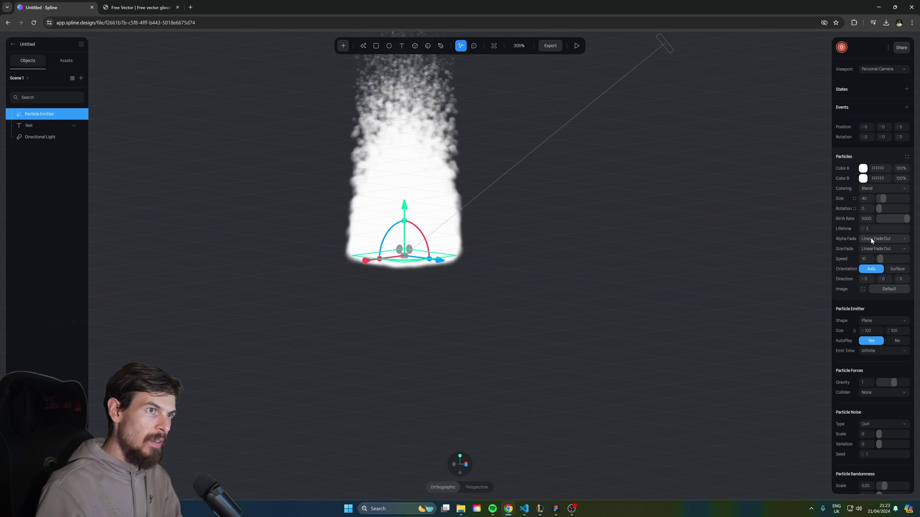
click(872, 240)
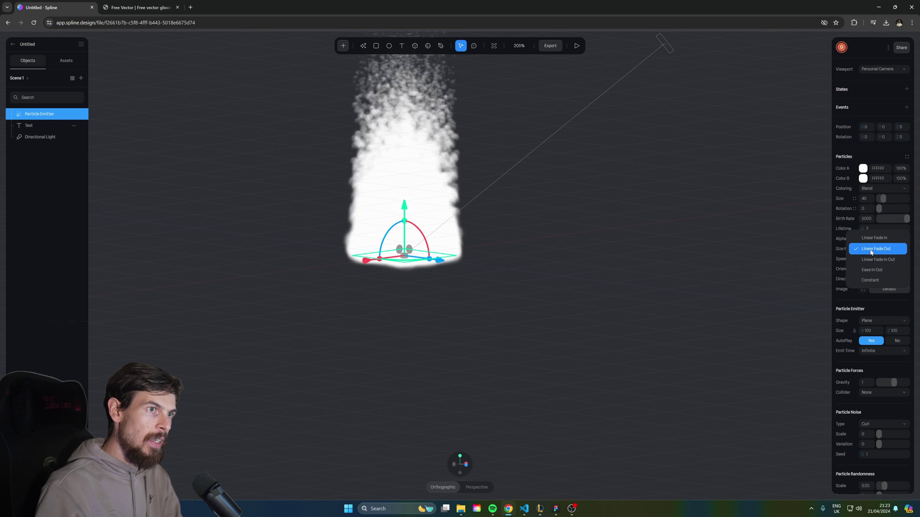
click(877, 281)
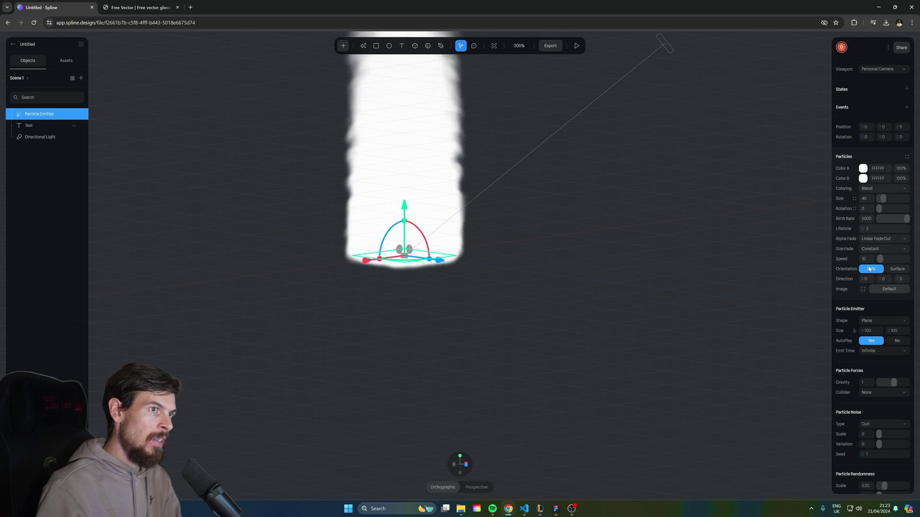
Set particle speed to 2, gravity to 0.20 and particle size to 2.
drag(879, 259, 878, 259)
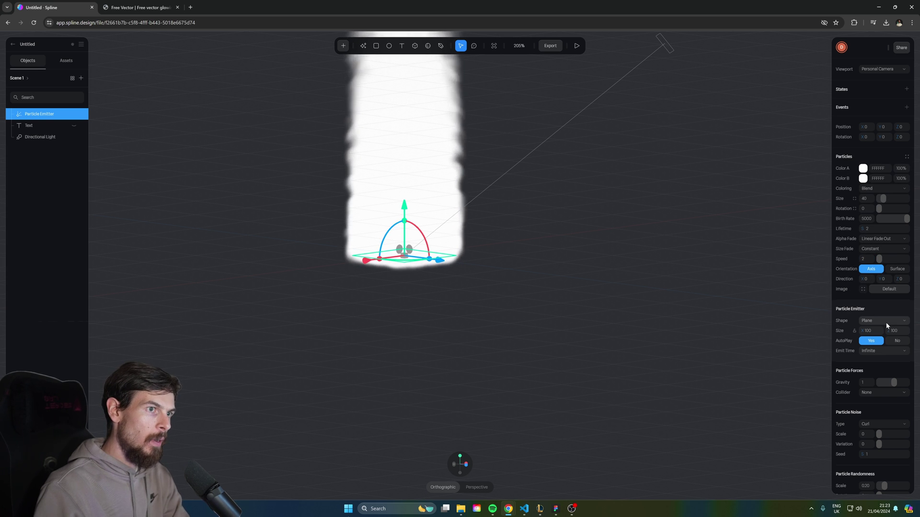
click(868, 384)
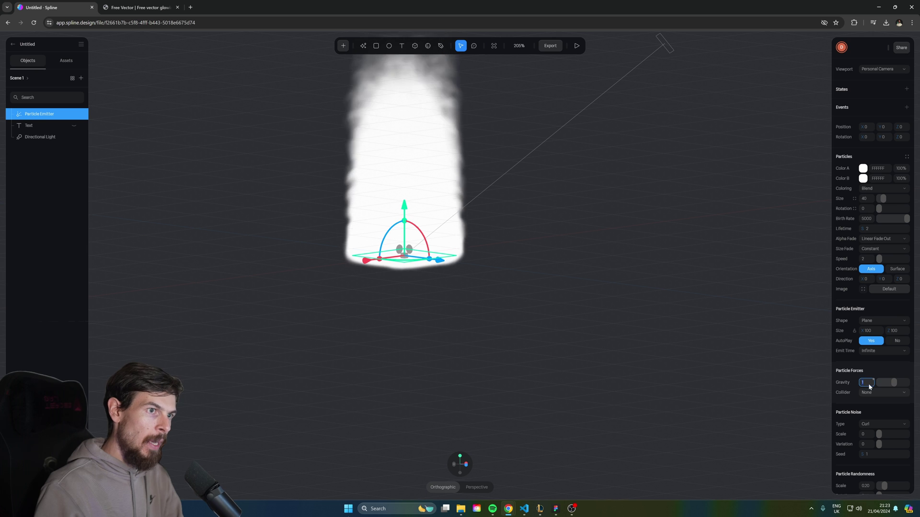
text(0.2)
key(Return)
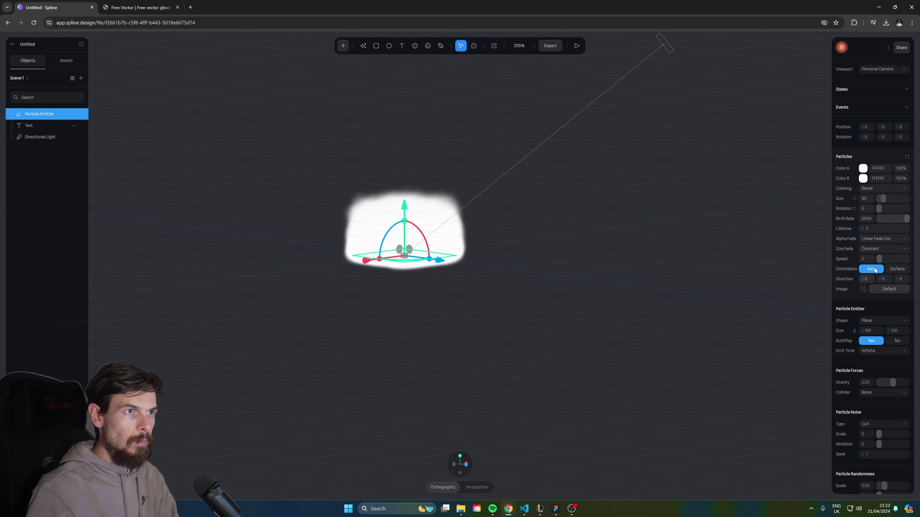
click(866, 199)
key(Return)
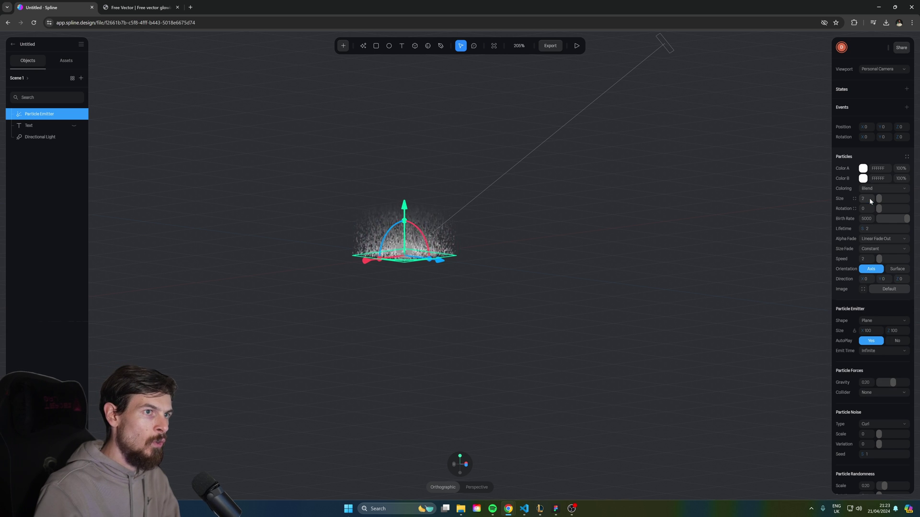
Give the particles the Dot Sharp image from Image Assets.
click(863, 289)
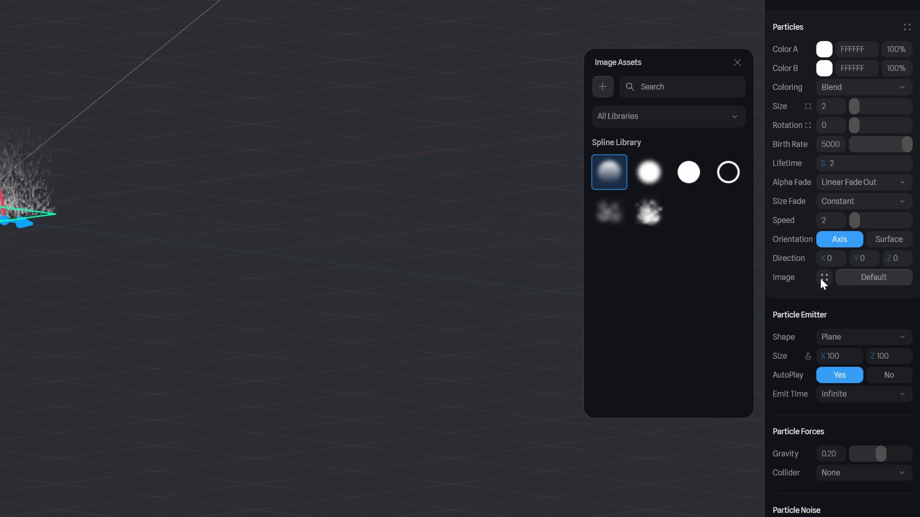
click(823, 277)
click(825, 278)
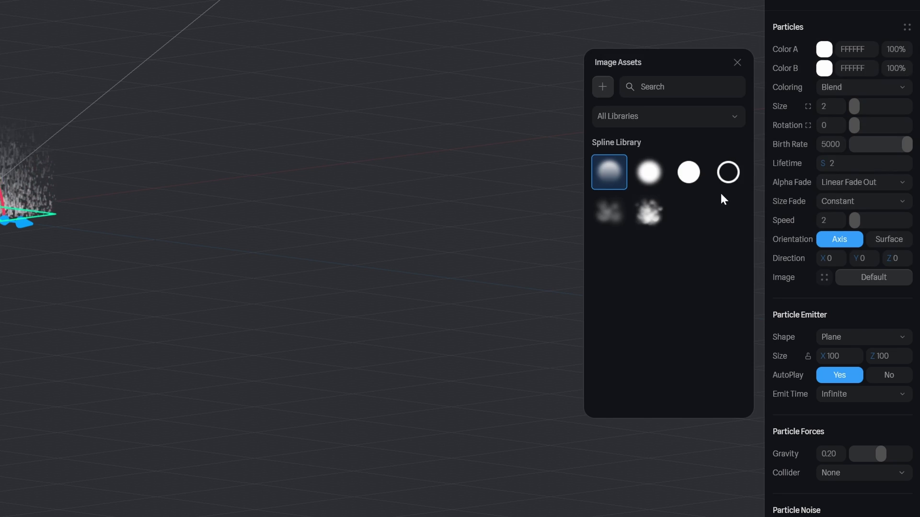
click(687, 172)
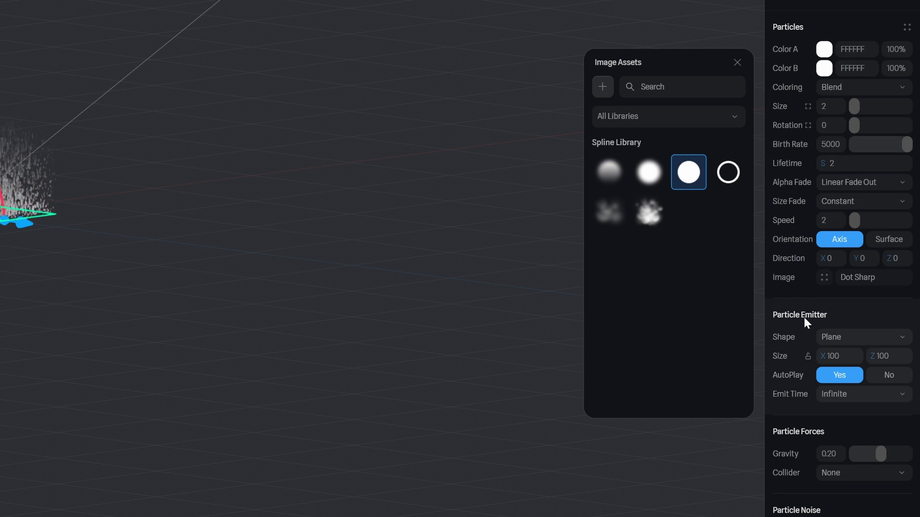
Set the emitter Shape to Custom Object with the Text object as its source.
click(821, 283)
scroll(852, 427, down, 3)
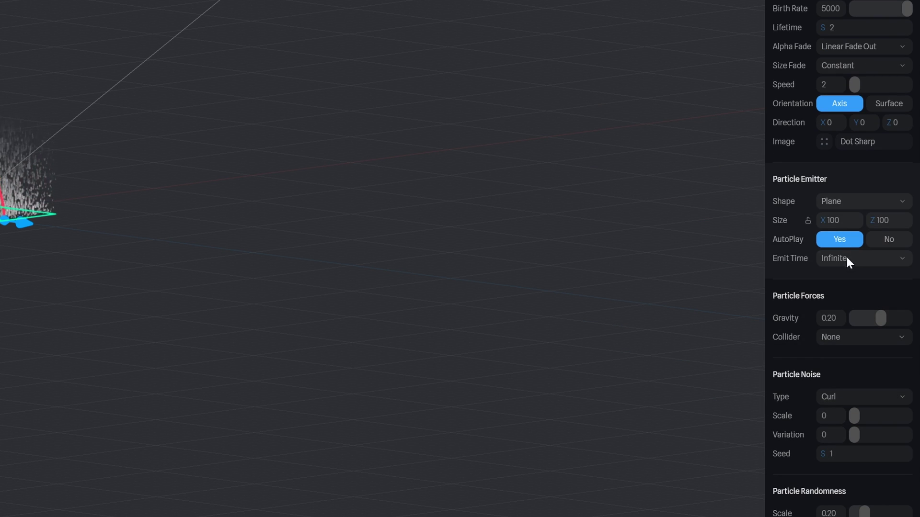
click(835, 201)
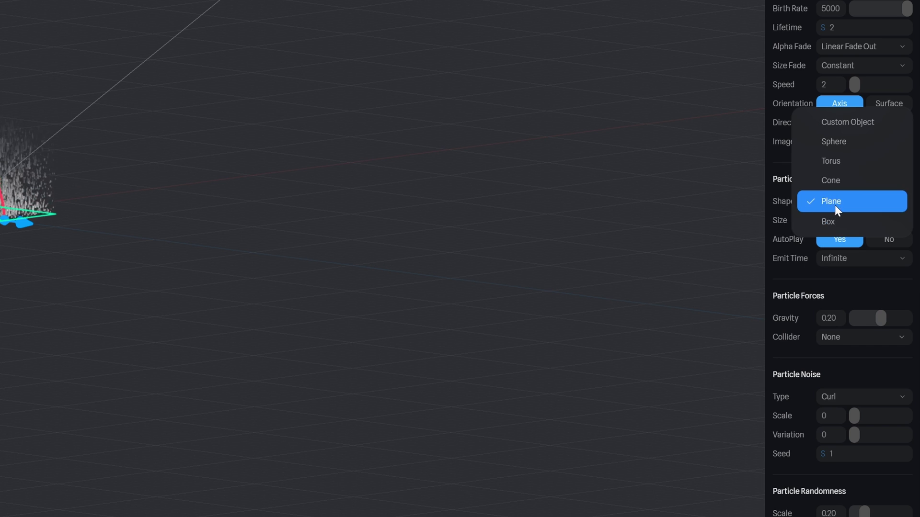
click(843, 122)
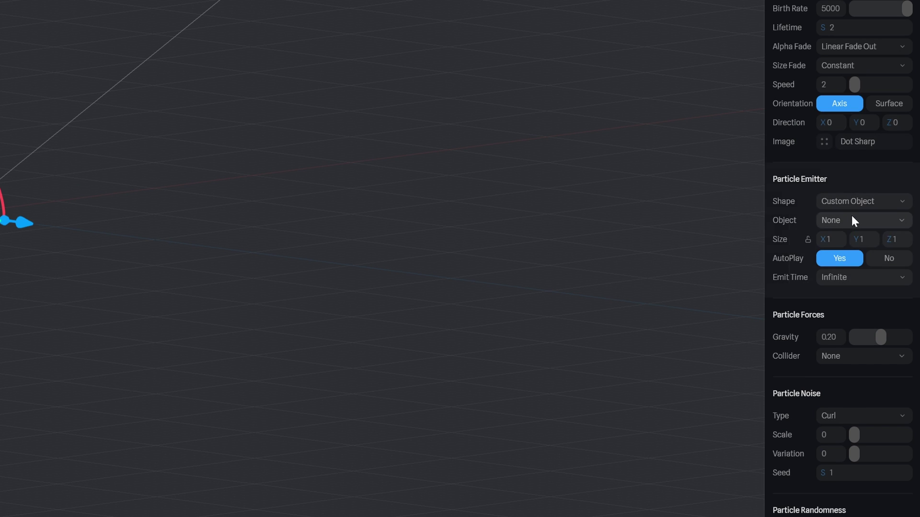
click(851, 219)
click(846, 289)
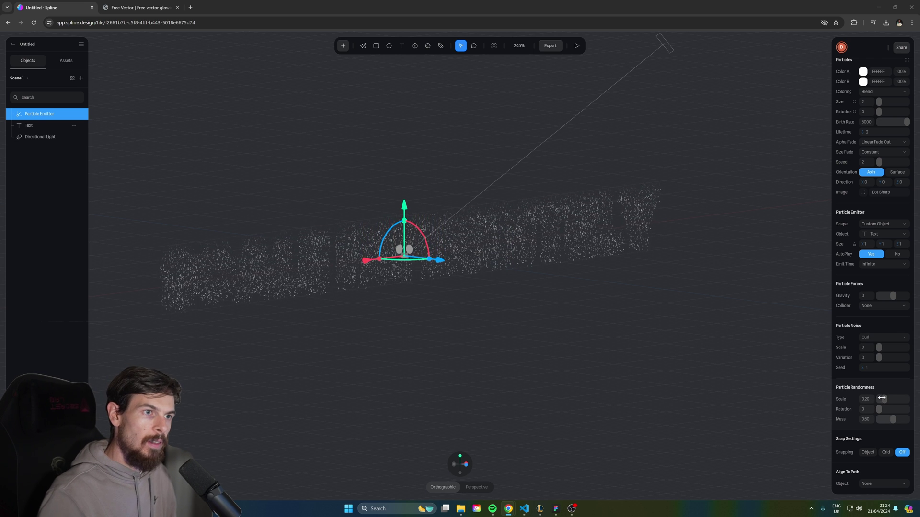
Set Particle Randomness Scale to 0 and the noise scale to about 897.
drag(884, 399, 912, 420)
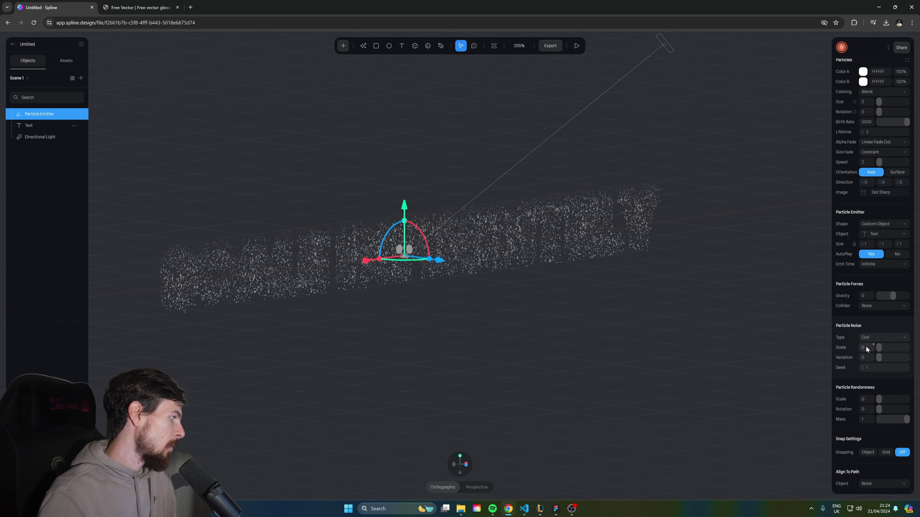
drag(879, 348, 890, 347)
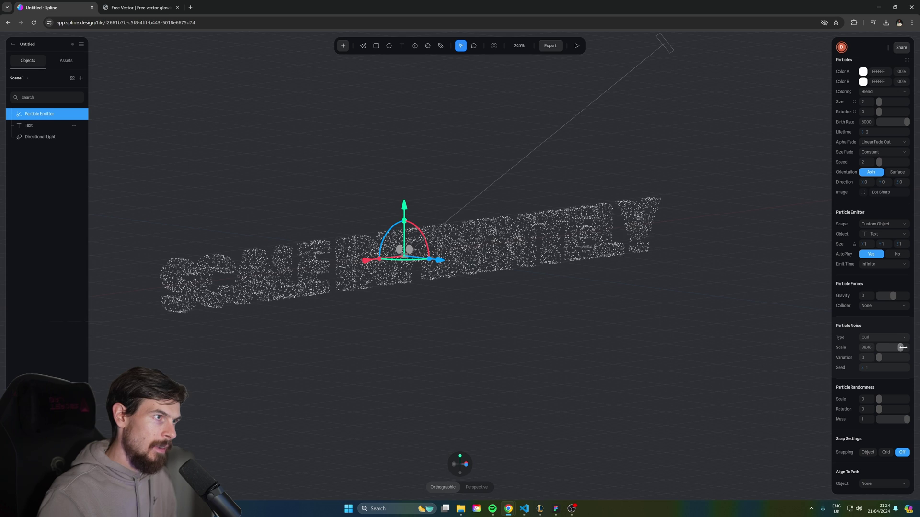
drag(903, 348, 884, 348)
Turn the view to face the text head-on and reset zoom to 100%.
drag(527, 306, 502, 309)
scroll(443, 325, down, 3)
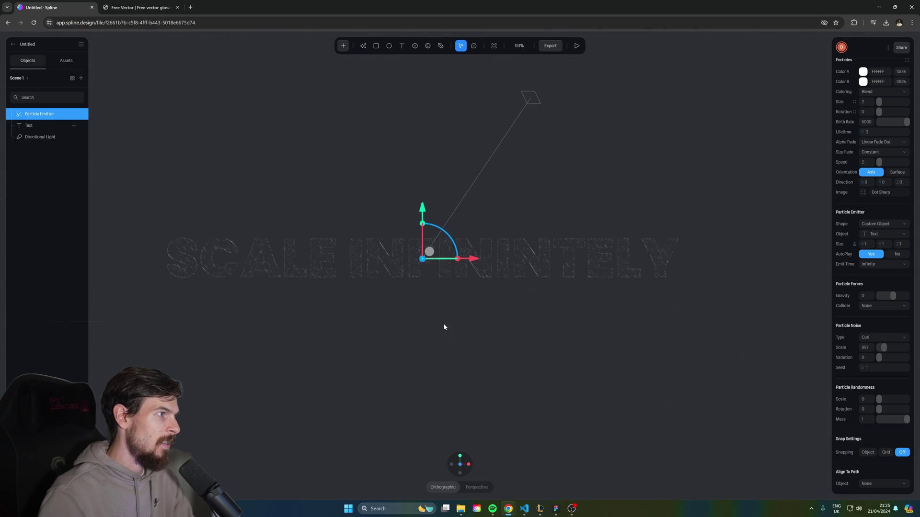
right_click(542, 319)
click(553, 320)
scroll(499, 293, up, 5)
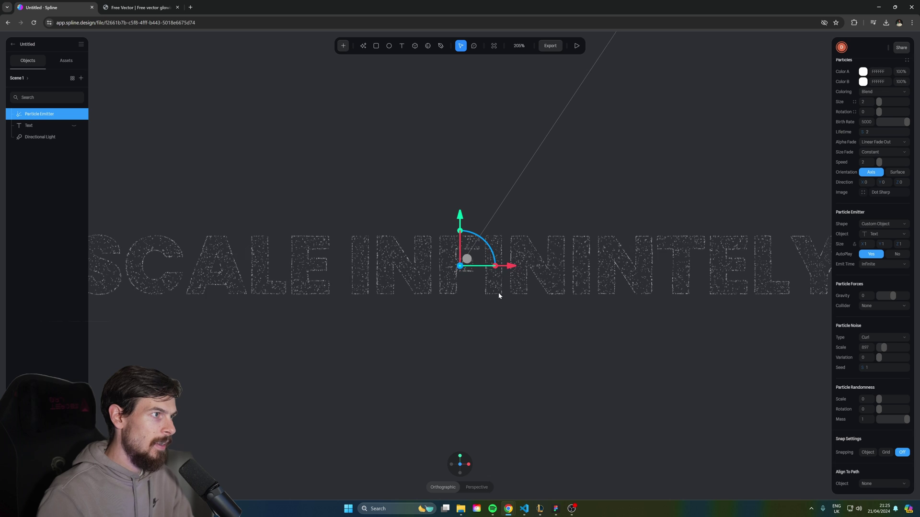
scroll(496, 299, down, 2)
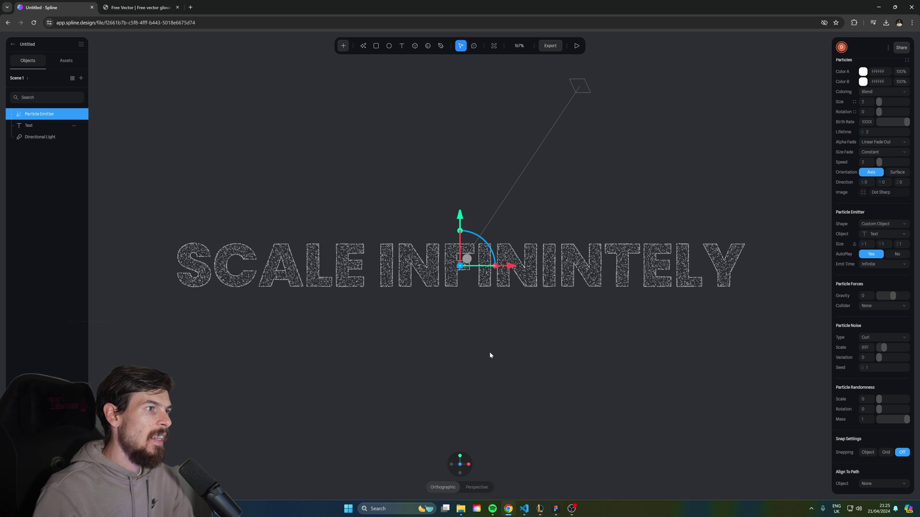
Add a Particle Force to the scene.
click(489, 355)
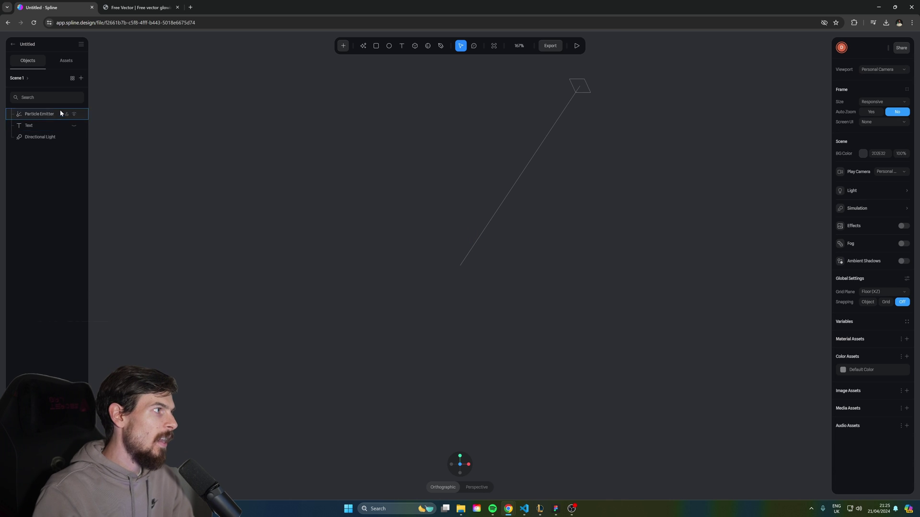
click(343, 46)
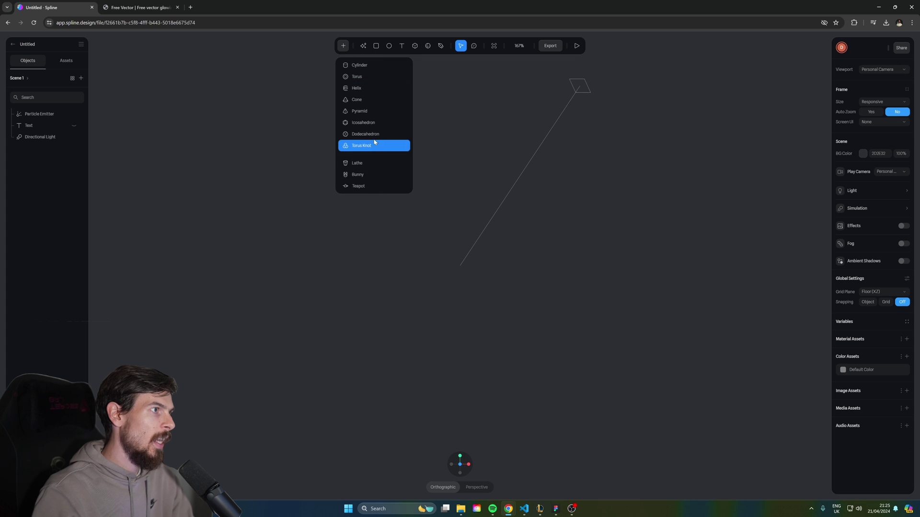
scroll(376, 144, down, 2)
scroll(376, 143, up, 2)
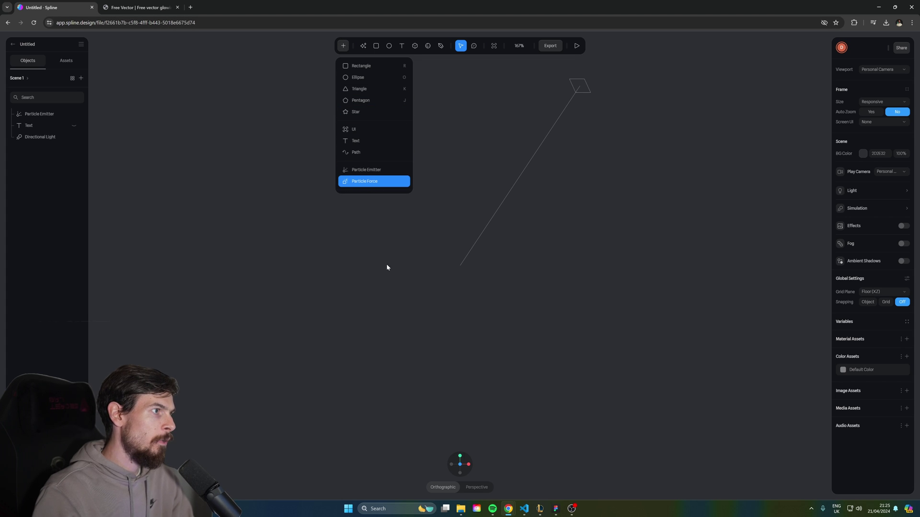
click(364, 181)
Make the force a Sphere-shaped Attractor and move it above the text's right end.
click(882, 178)
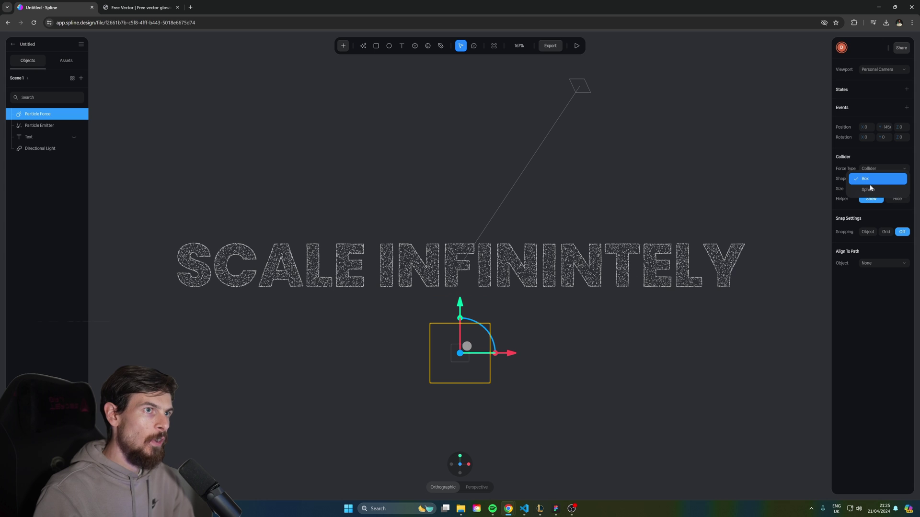
click(868, 190)
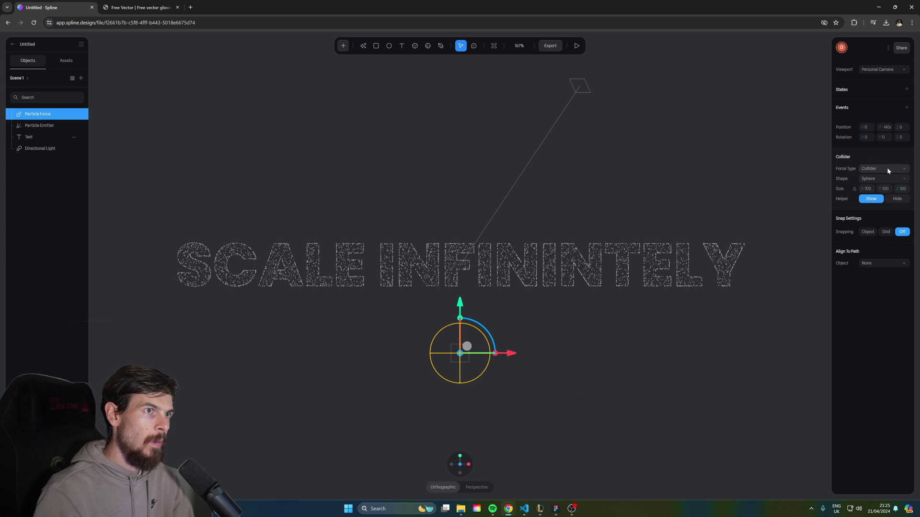
click(872, 169)
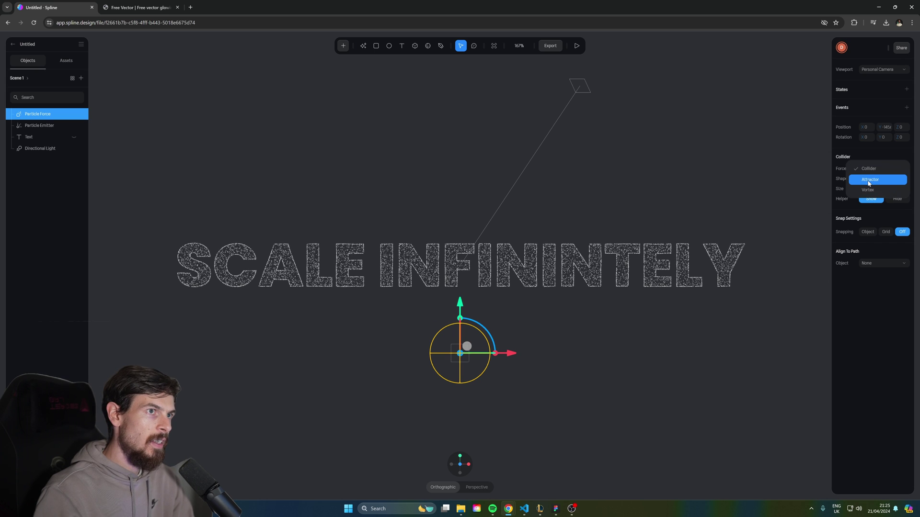
click(869, 180)
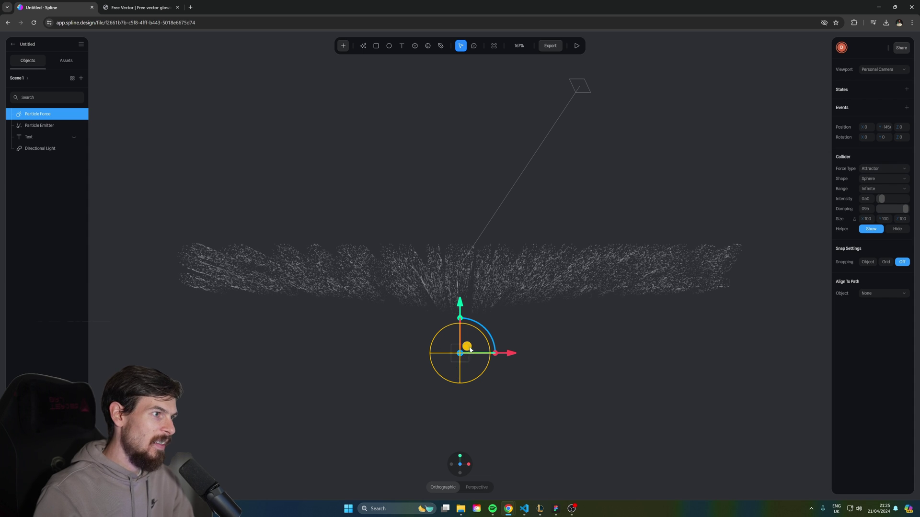
drag(470, 350, 710, 173)
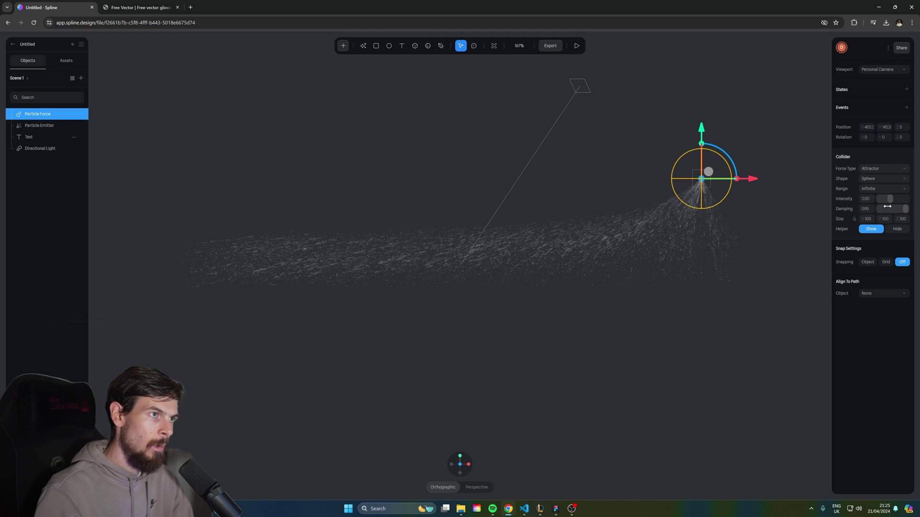
Limit the particle force's Range to Inside Area.
click(871, 179)
click(874, 183)
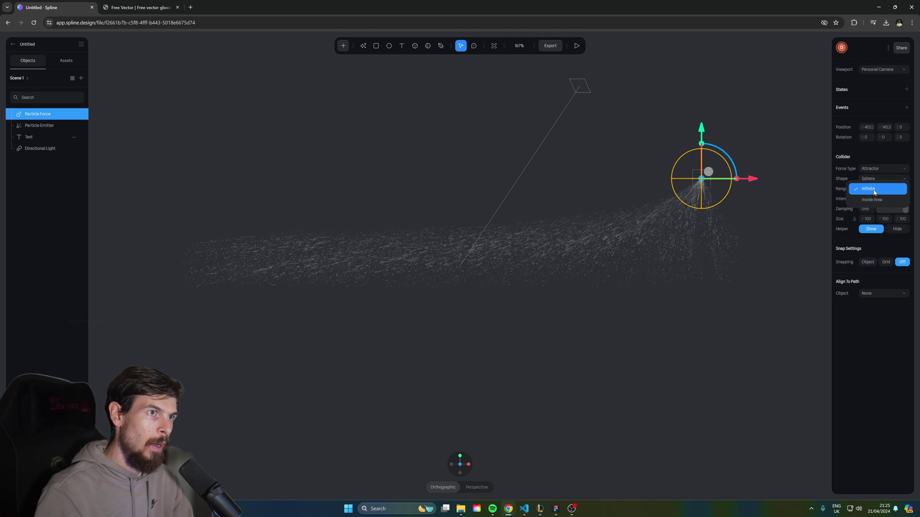
scroll(725, 181, down, 2)
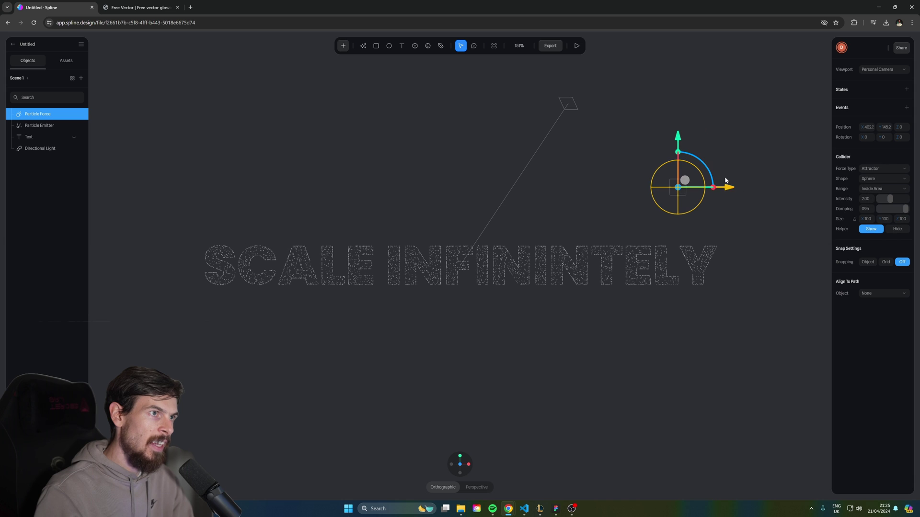
Drag the attractor across the lettering to test it, then park it above the text's end.
drag(686, 180, 635, 247)
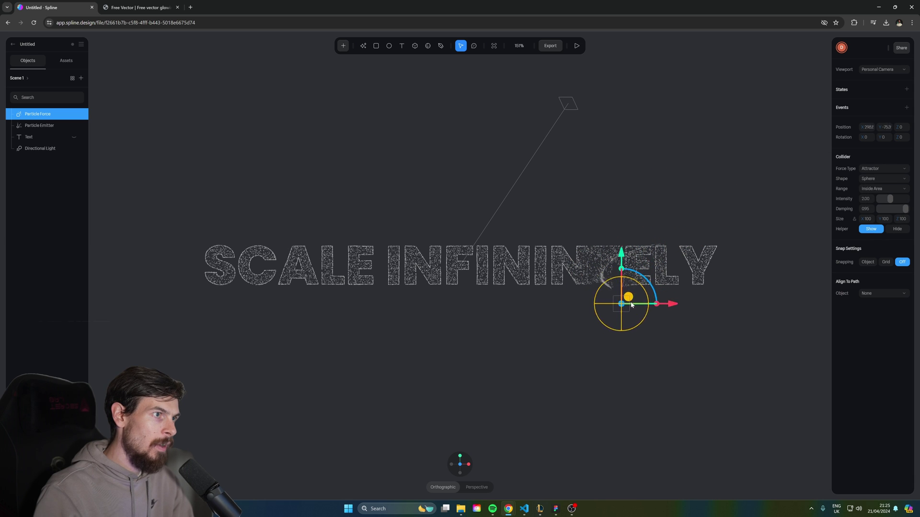
drag(631, 305, 293, 252)
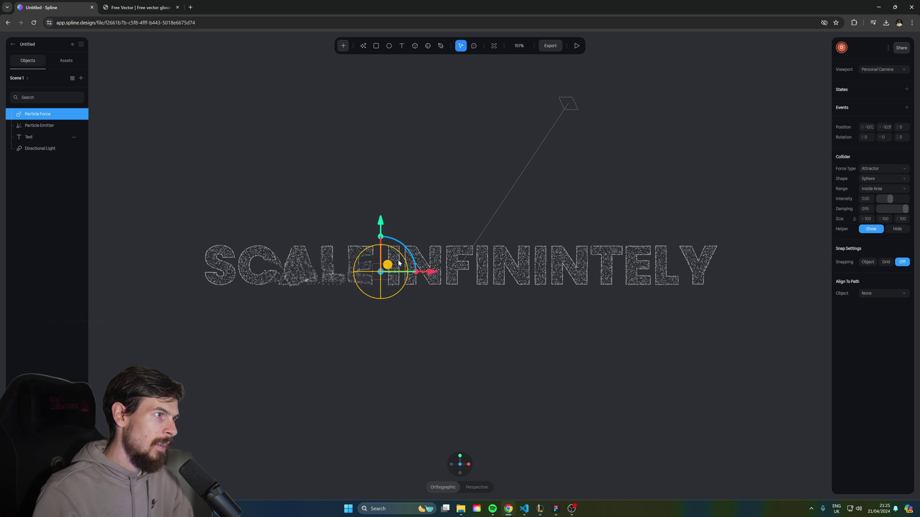
drag(718, 240, 728, 290)
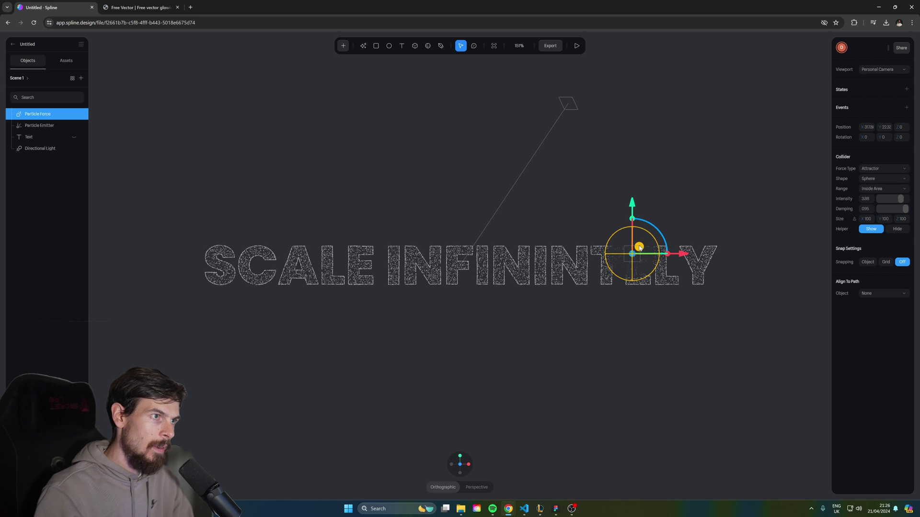
drag(640, 248, 511, 263)
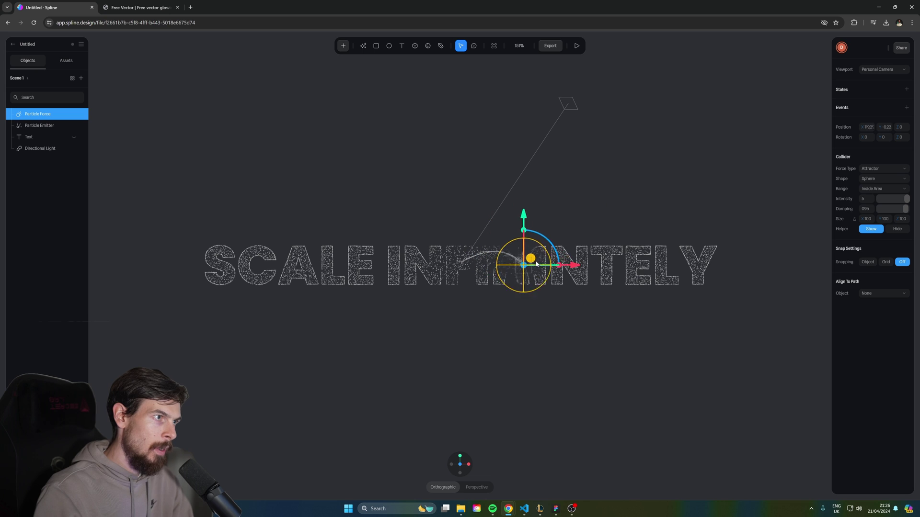
drag(659, 276, 319, 267)
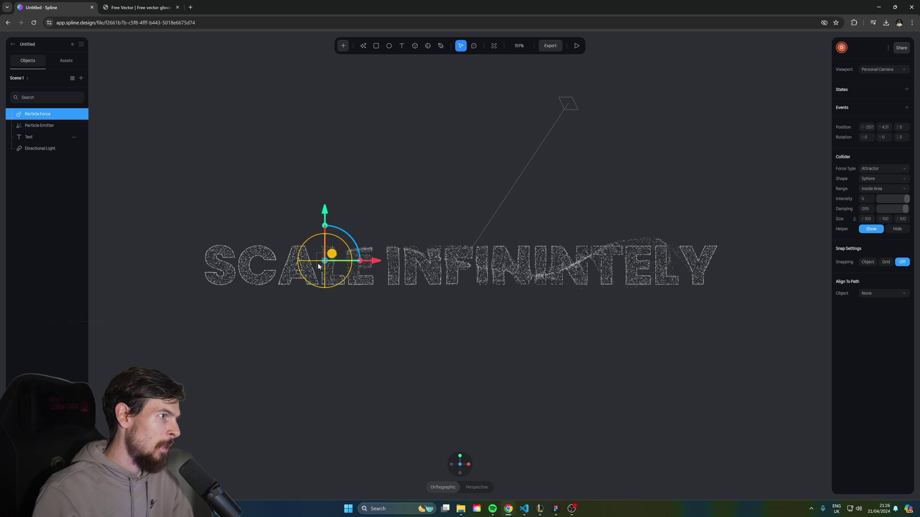
drag(182, 233, 670, 157)
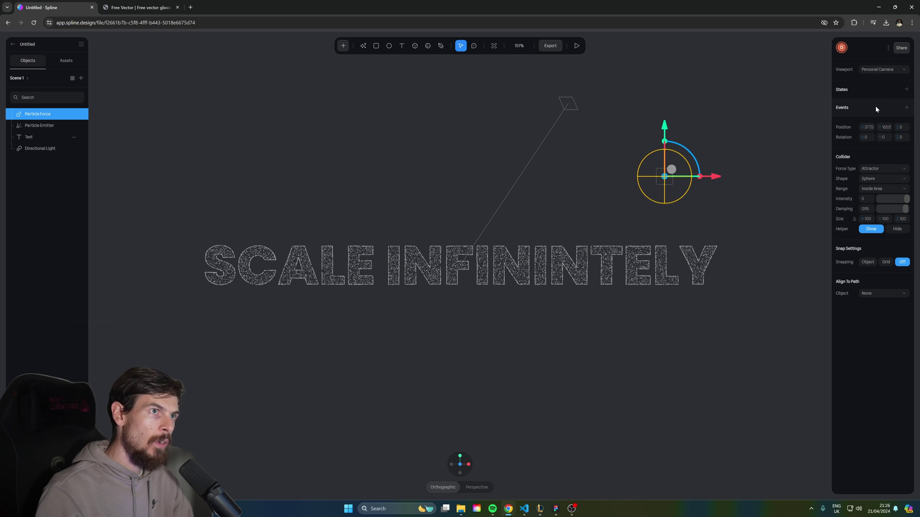
Give the particle force a Follow event targeting the Cursor, then preview it in Play mode.
click(907, 108)
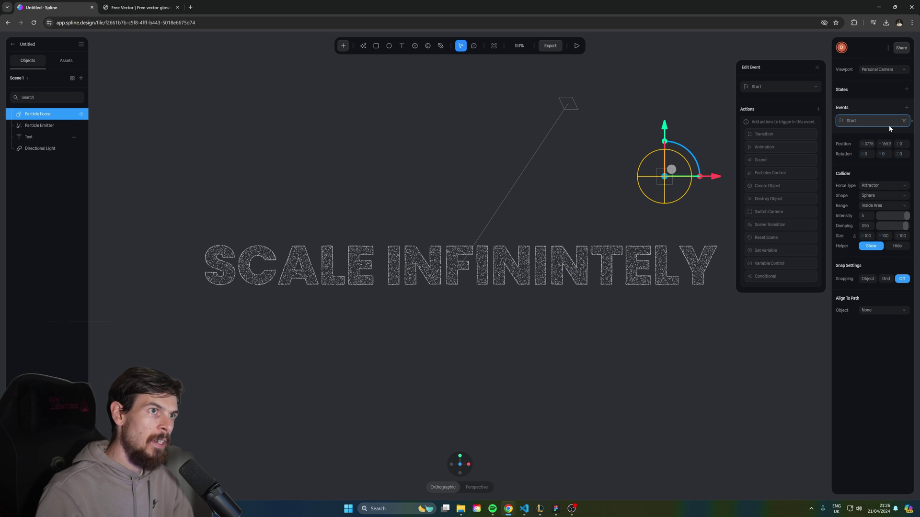
click(770, 87)
click(763, 88)
click(769, 88)
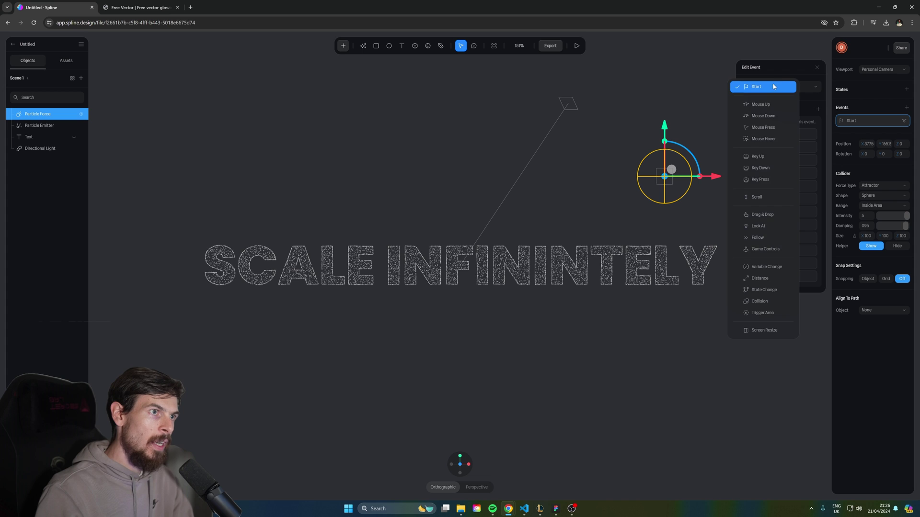
click(765, 238)
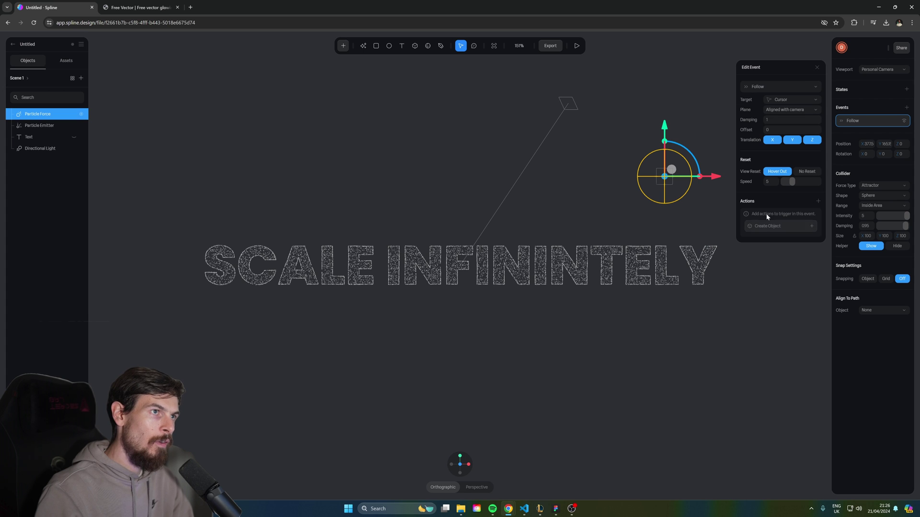
click(576, 47)
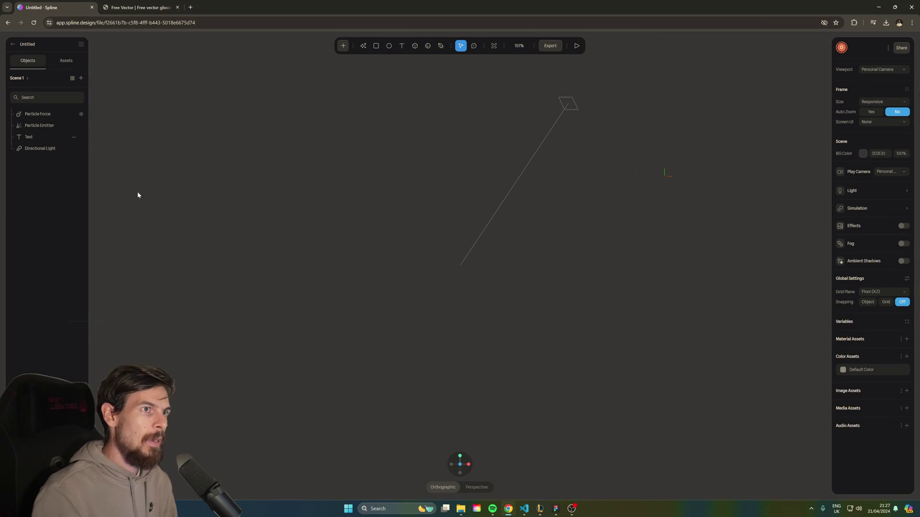
Drop the Spline background colour's alpha to 0% and preview the scene in Play mode.
click(863, 153)
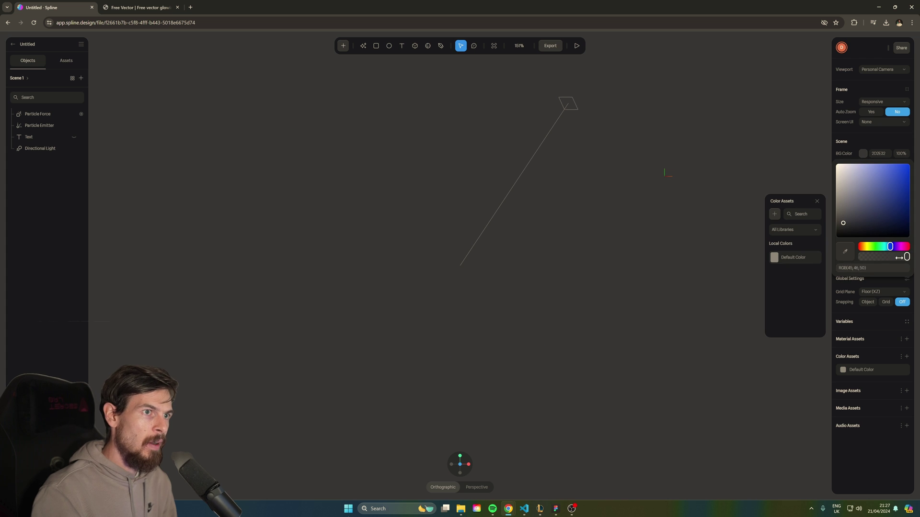
drag(899, 258, 633, 237)
click(511, 236)
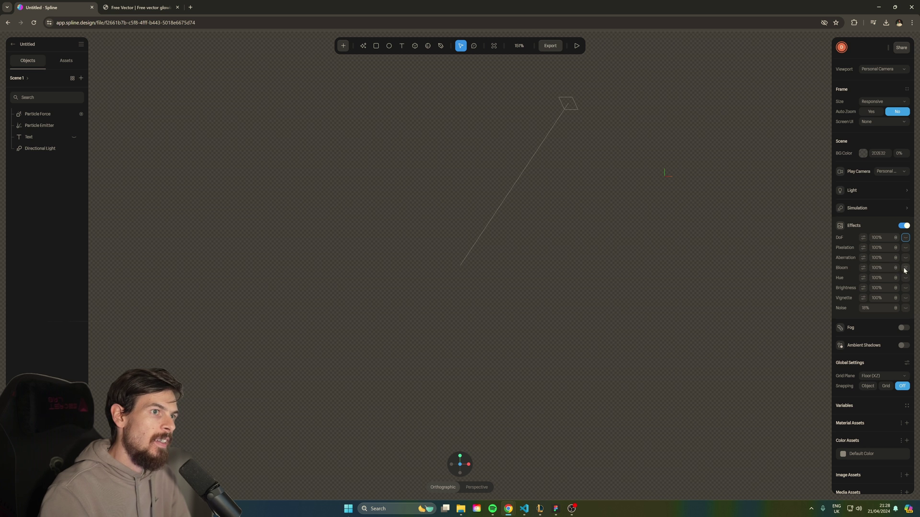
click(577, 46)
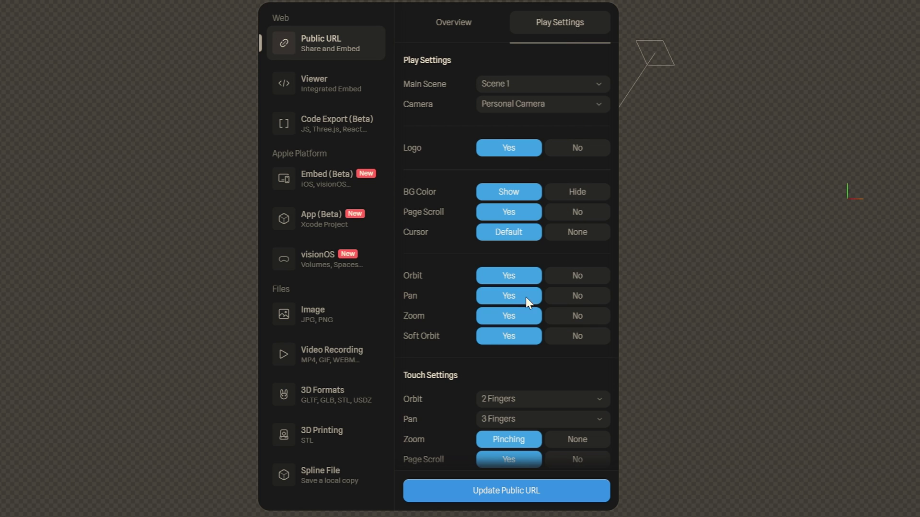
Set Orbit, Pan, Zoom and Soft Orbit to No, Touch Zoom to None and Page Scroll to No.
click(575, 277)
click(577, 297)
click(577, 316)
click(579, 337)
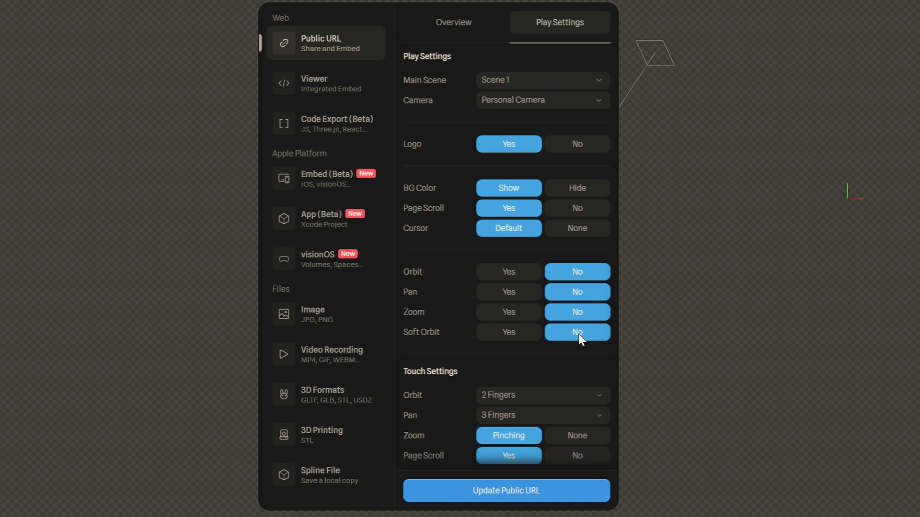
scroll(577, 278, down, 5)
scroll(576, 218, up, 1)
click(597, 224)
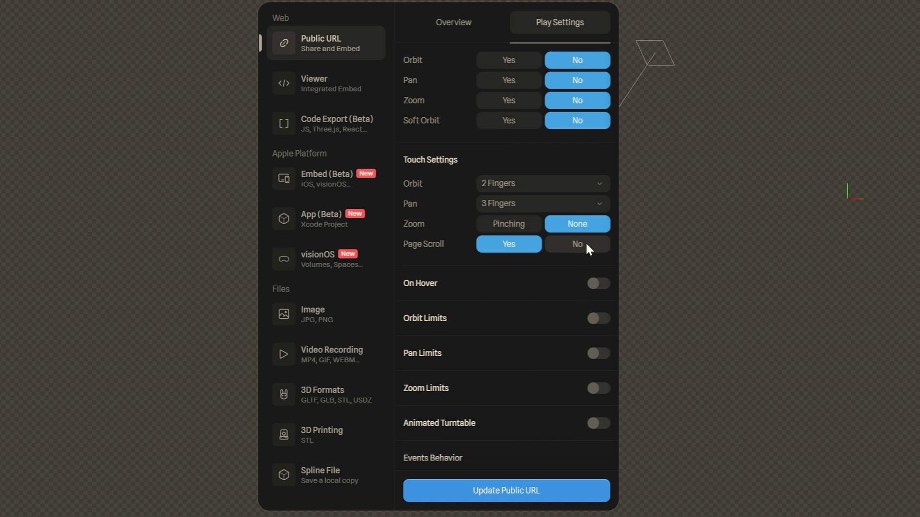
click(584, 244)
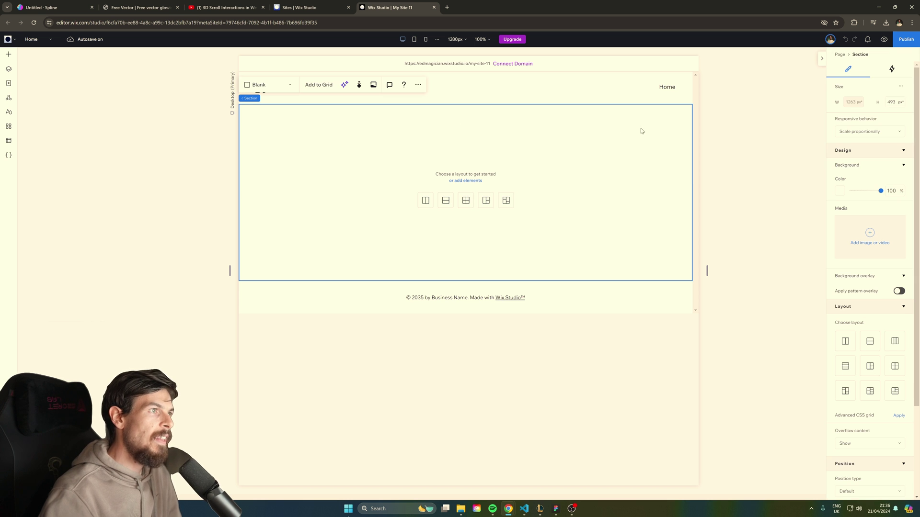
Make the top section Fit to screen and place an iframe embed element inside it.
click(870, 134)
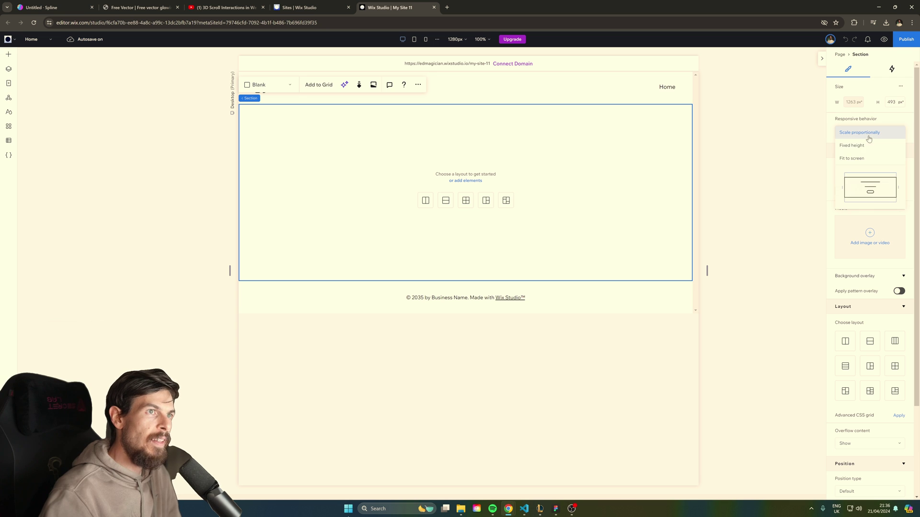
click(851, 159)
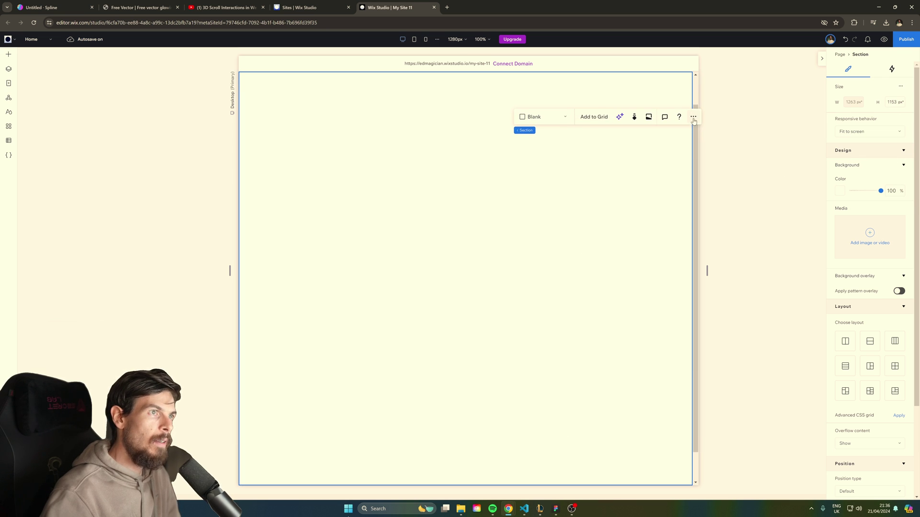
click(404, 269)
click(9, 55)
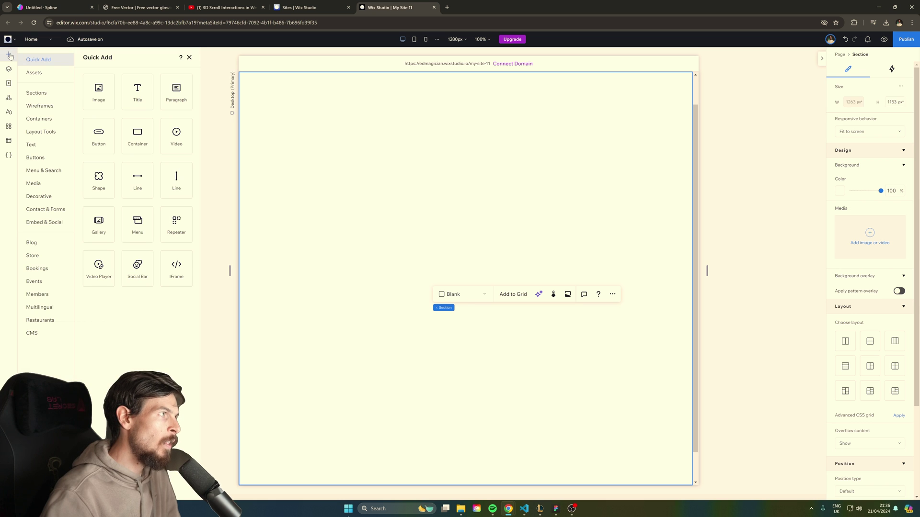
drag(179, 274, 482, 279)
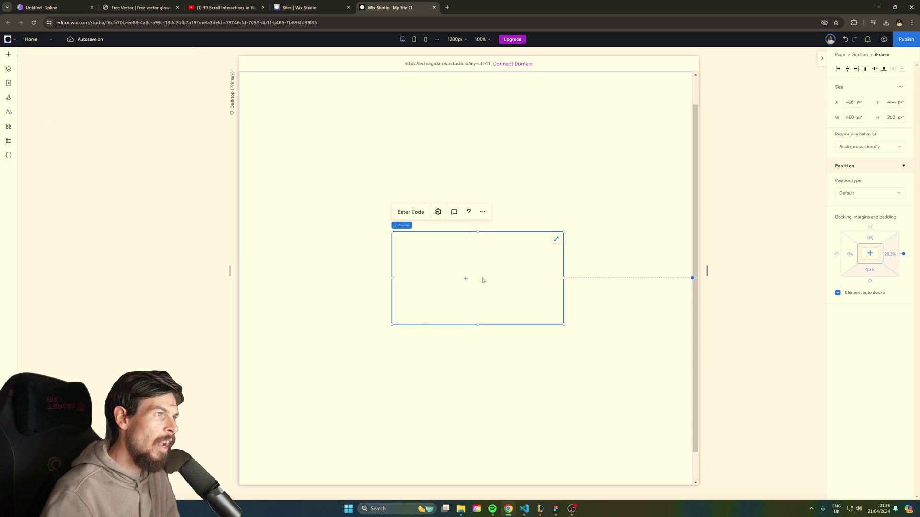
click(415, 214)
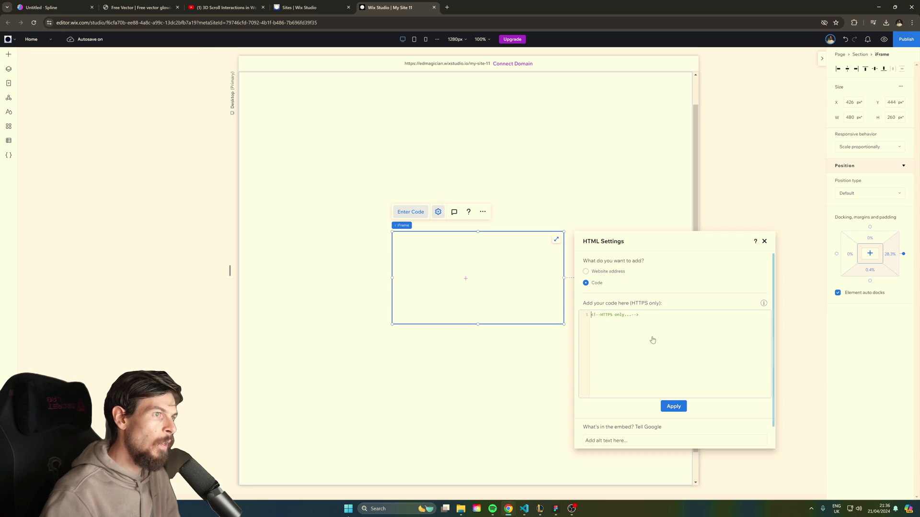
Copy the Spline scene's embed code from its export options.
click(297, 7)
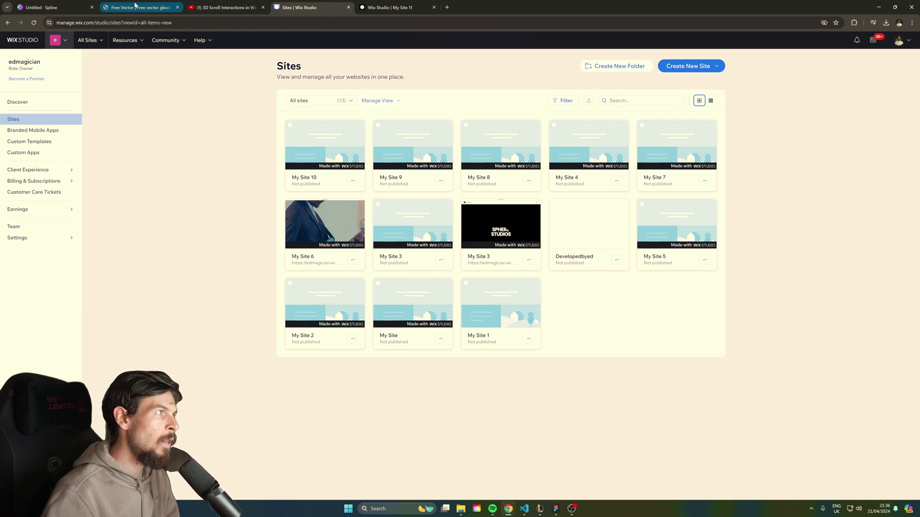
click(50, 8)
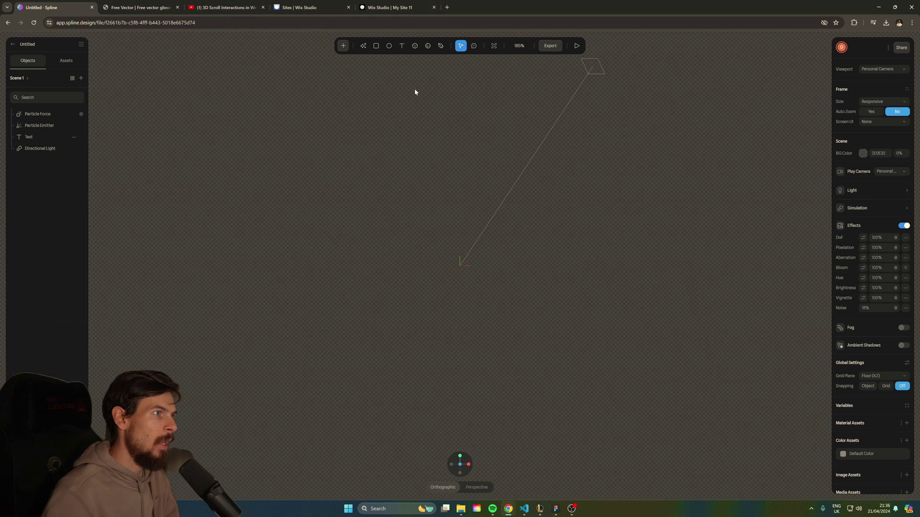
click(550, 46)
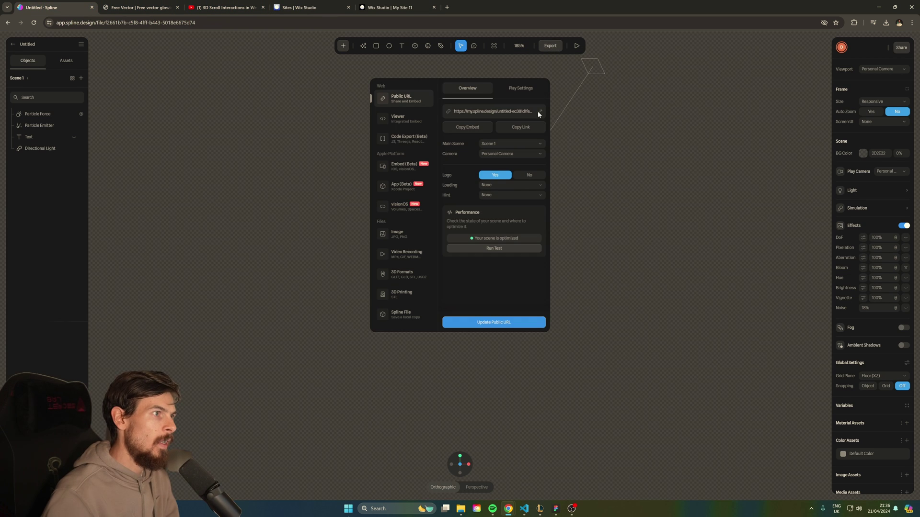
click(464, 126)
Paste the Spline embed code into the iframe's code box and apply it.
click(383, 7)
click(606, 317)
key(ctrl+v)
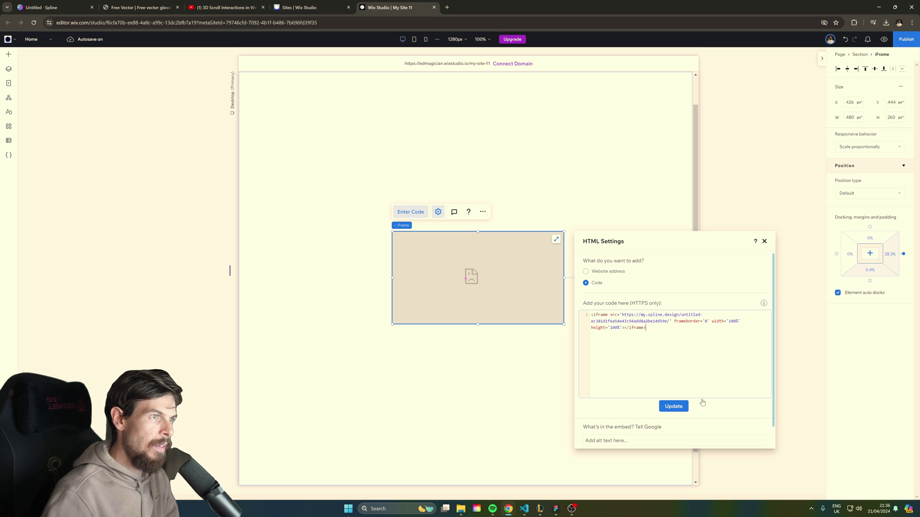
click(674, 406)
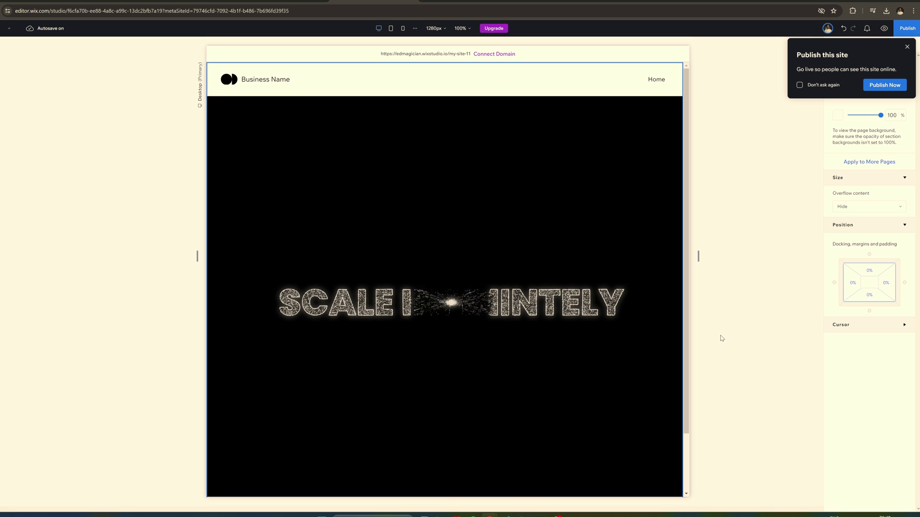
scroll(481, 306, down, 3)
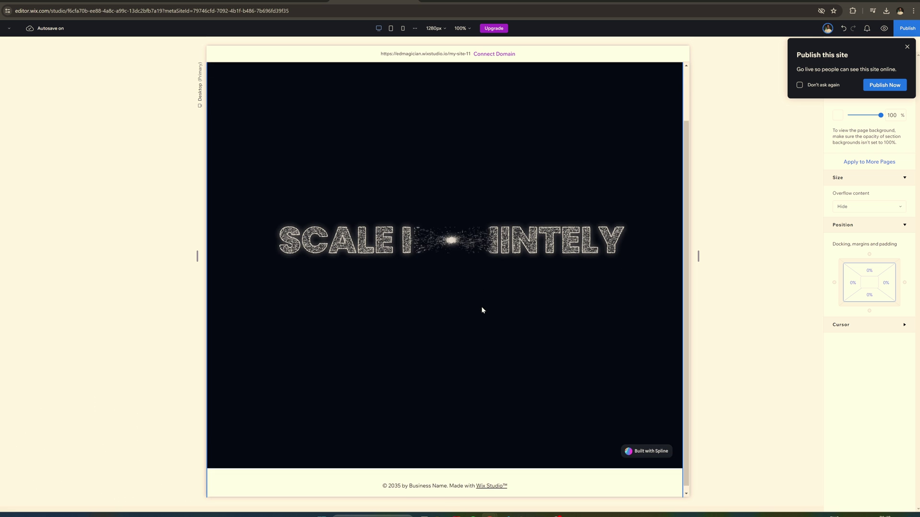
scroll(553, 329, down, 2)
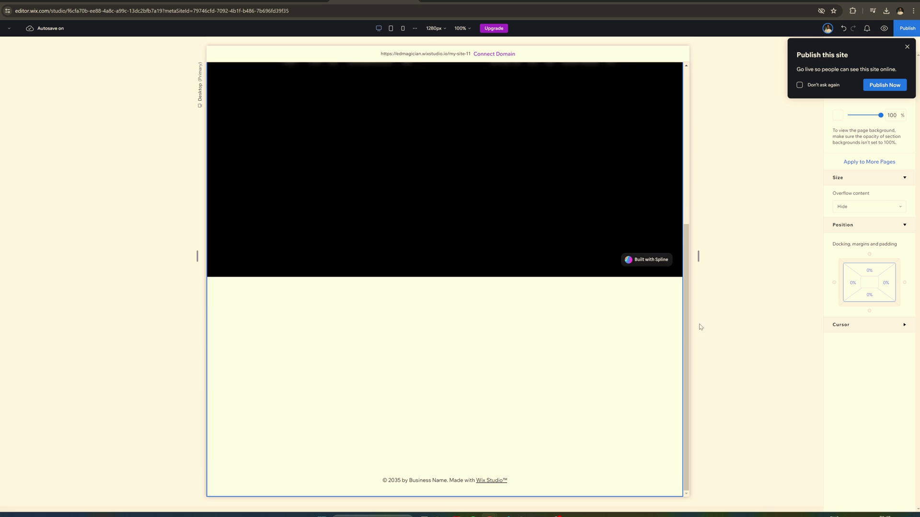
click(449, 368)
Set the lower section to Fit to screen and search the media library for a purple gradient video background.
click(906, 47)
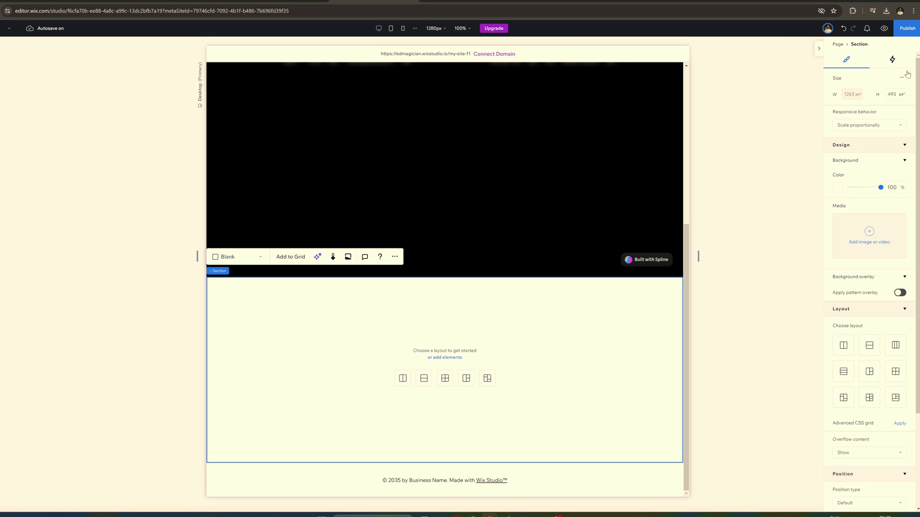
click(858, 125)
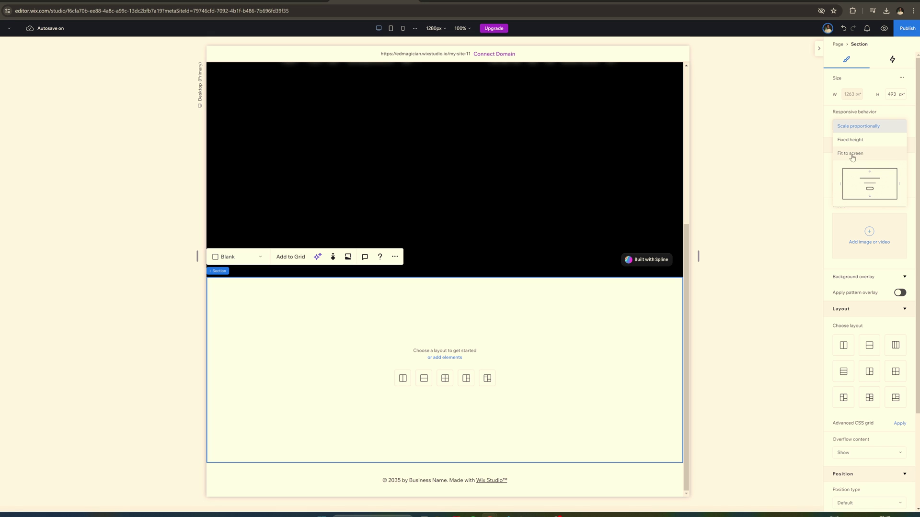
click(857, 155)
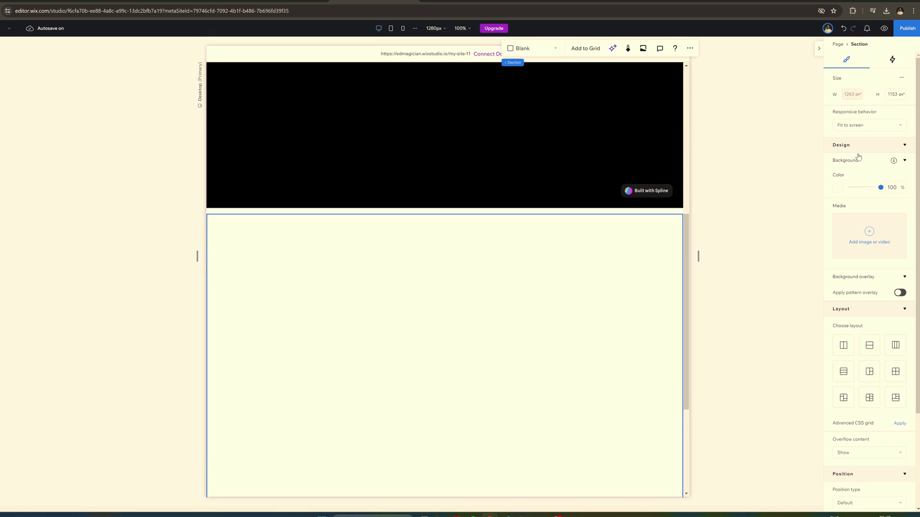
click(869, 231)
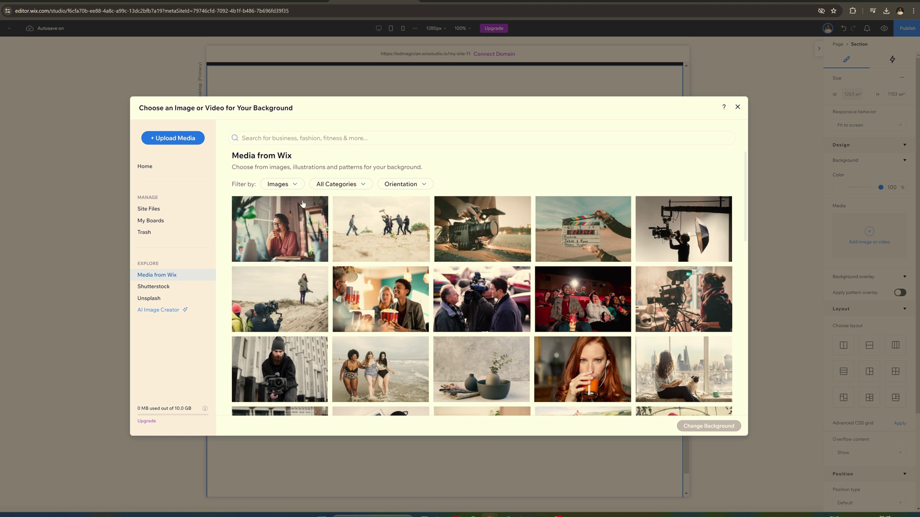
click(381, 140)
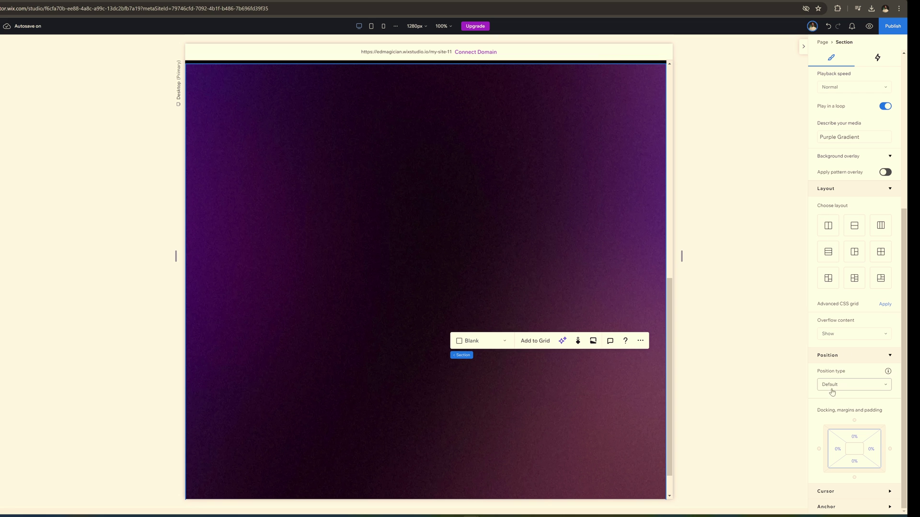
Set both the purple section and the black Spline section to Sticky position.
click(834, 388)
click(836, 400)
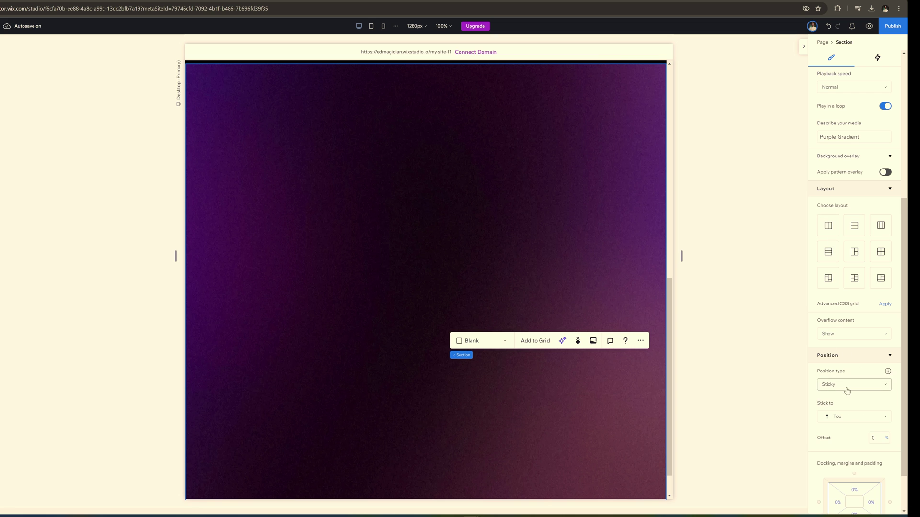
scroll(536, 318, up, 7)
click(488, 156)
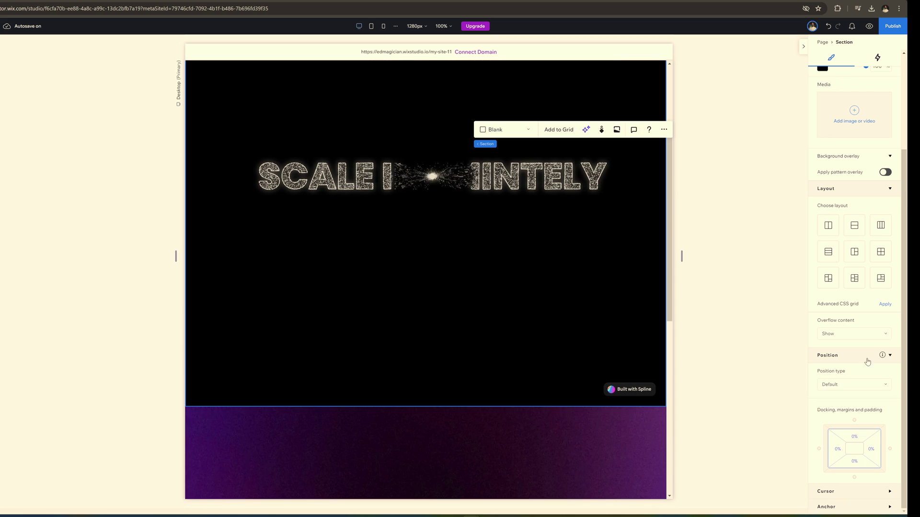
click(836, 385)
click(834, 399)
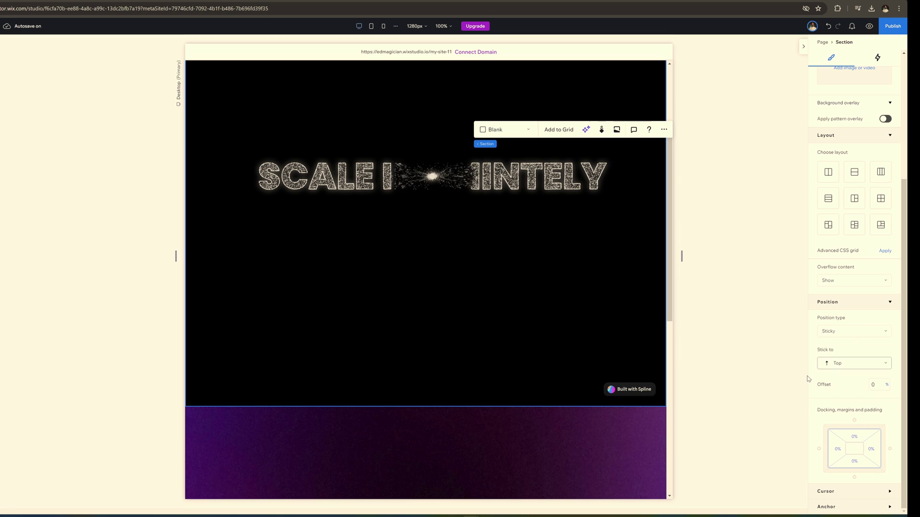
click(438, 263)
scroll(434, 265, up, 3)
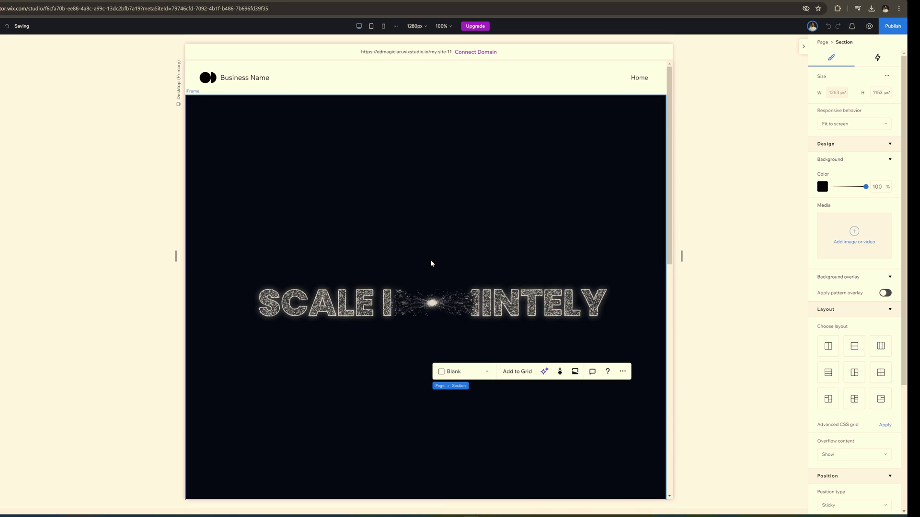
key(ctrl+shift+p)
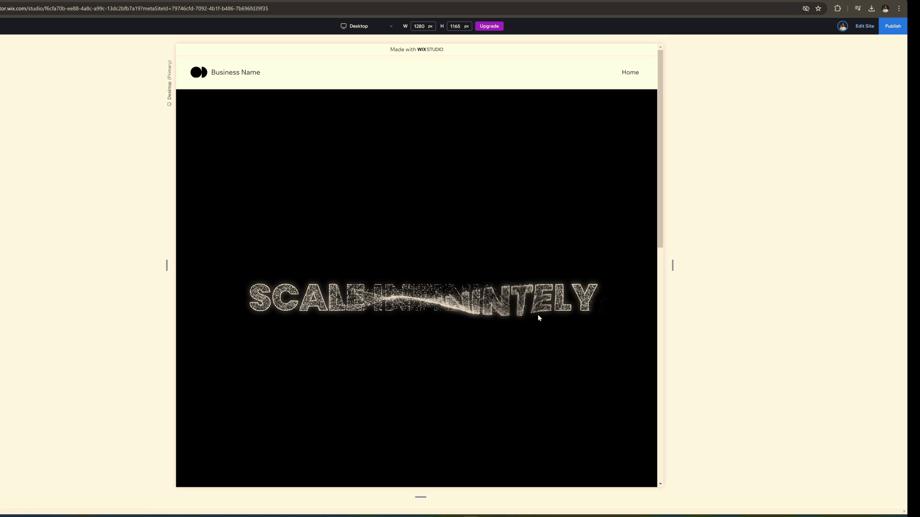
scroll(628, 165, down, 1)
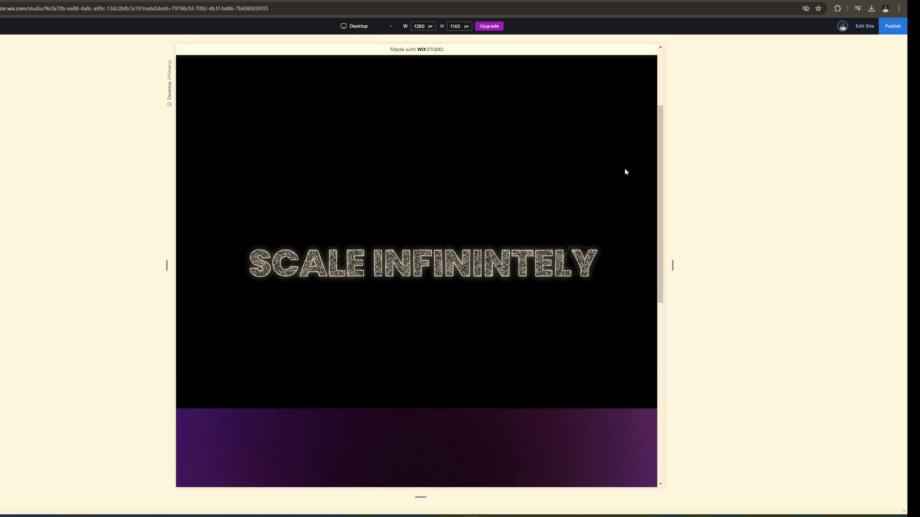
scroll(621, 177, down, 1)
scroll(615, 189, up, 1)
scroll(609, 199, down, 1)
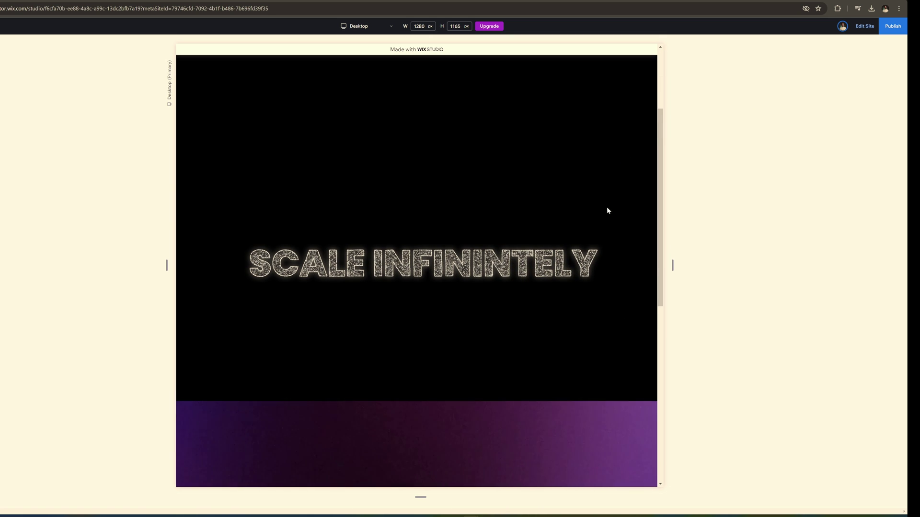
scroll(607, 210, down, 5)
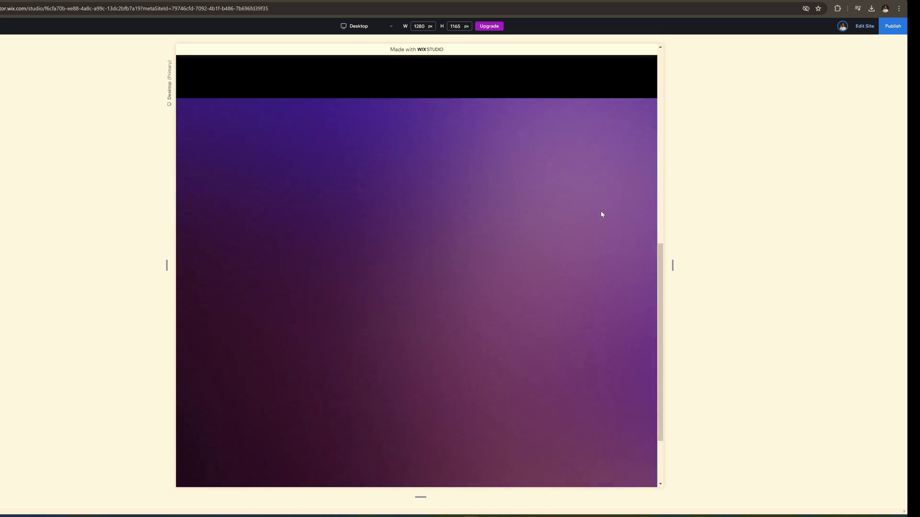
scroll(601, 214, down, 3)
scroll(598, 214, up, 5)
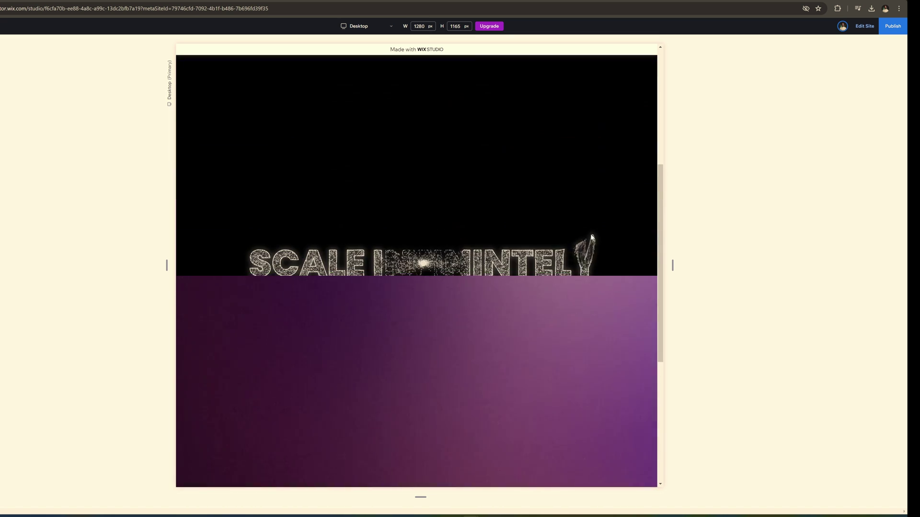
scroll(590, 240, up, 5)
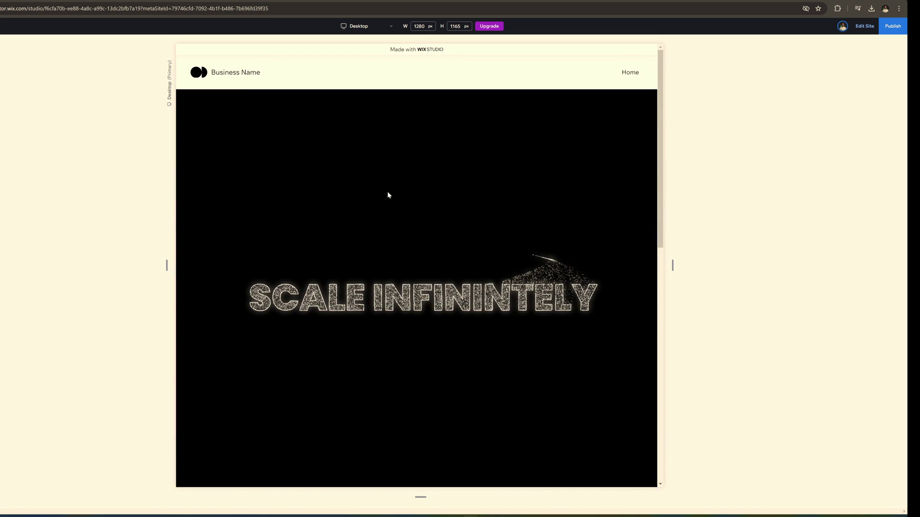
Back in the editor, drag a vertical Line from Quick Add into the purple section.
click(864, 26)
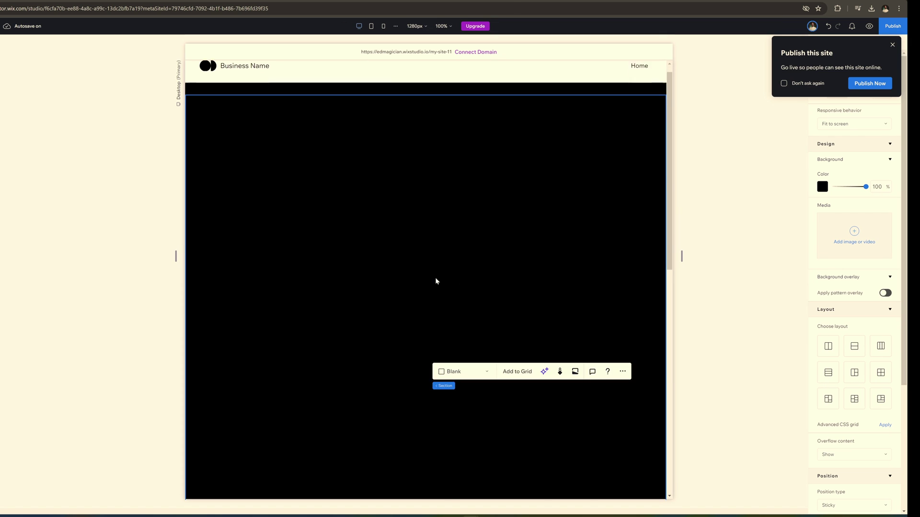
scroll(407, 290, down, 8)
key(a)
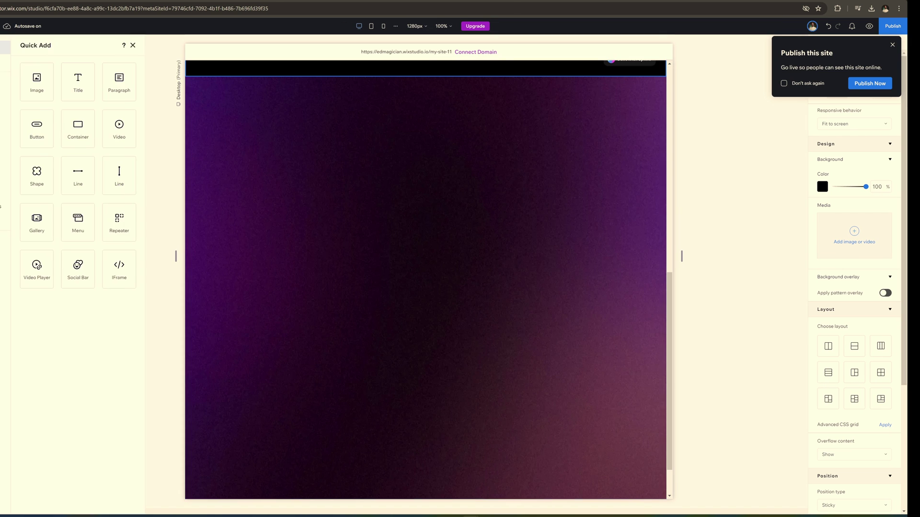
drag(105, 189, 277, 293)
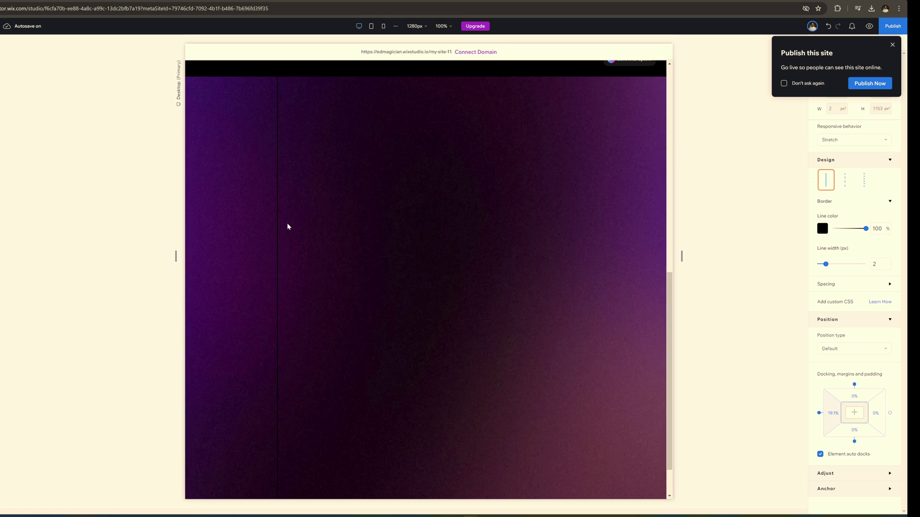
scroll(428, 231, up, 4)
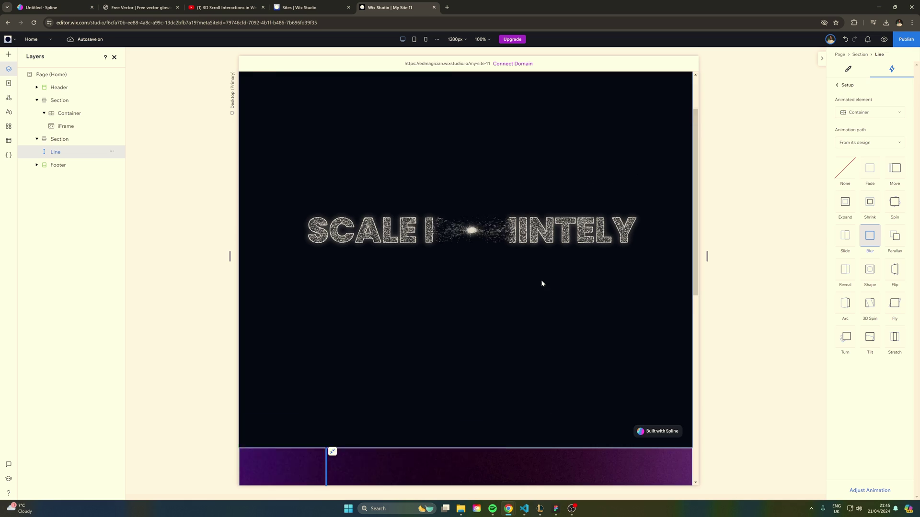
scroll(541, 283, up, 2)
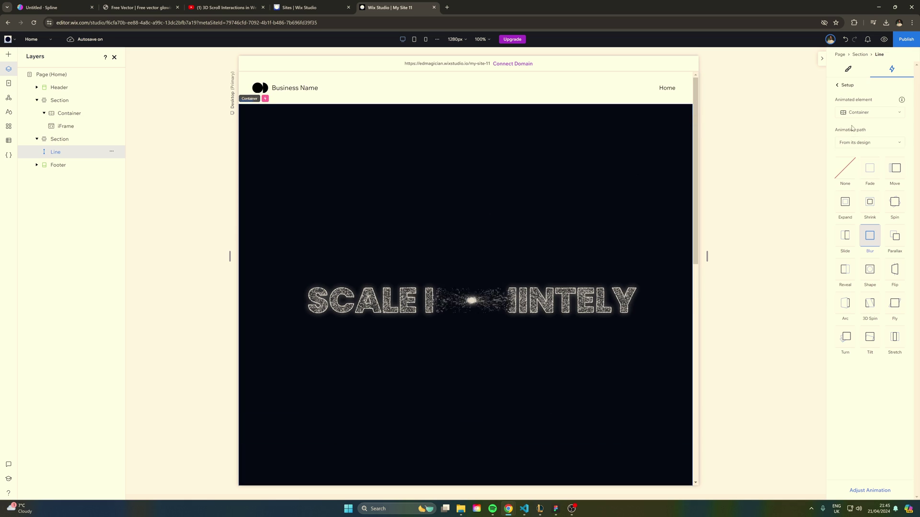
Give the Container's Blur animation intensity 30 over a 0–30% area, then preview the page.
click(875, 489)
mouse_move(844, 144)
mouse_down()
mouse_move(864, 144)
mouse_move(856, 145)
mouse_up()
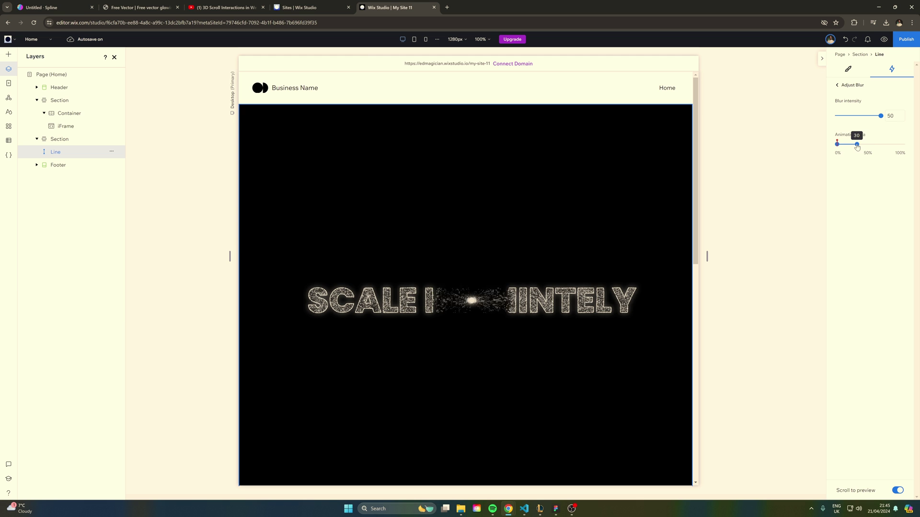
drag(880, 116, 861, 116)
scroll(569, 201, down, 5)
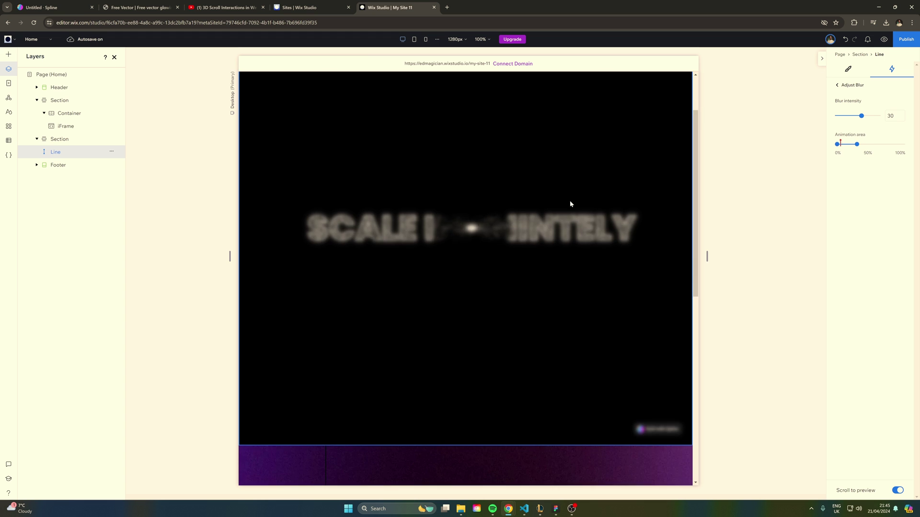
scroll(566, 204, up, 3)
key(ctrl+shift+p)
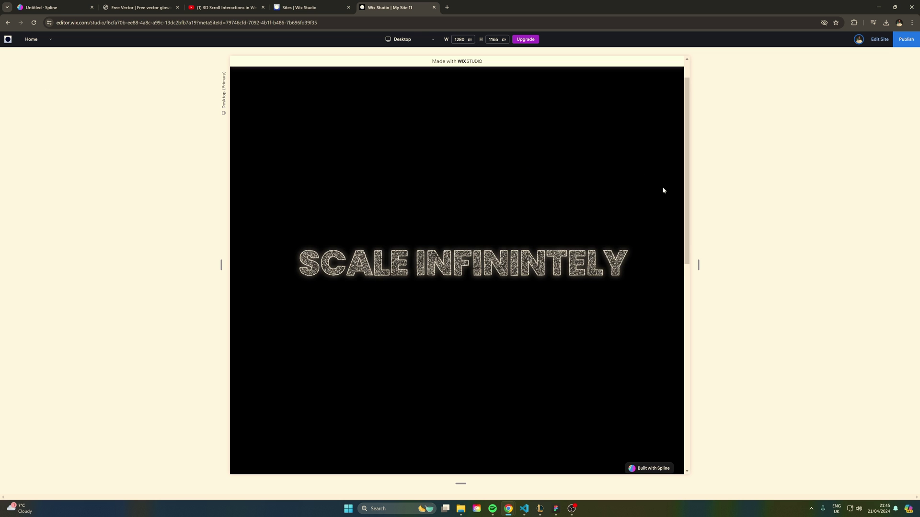
scroll(659, 197, down, 8)
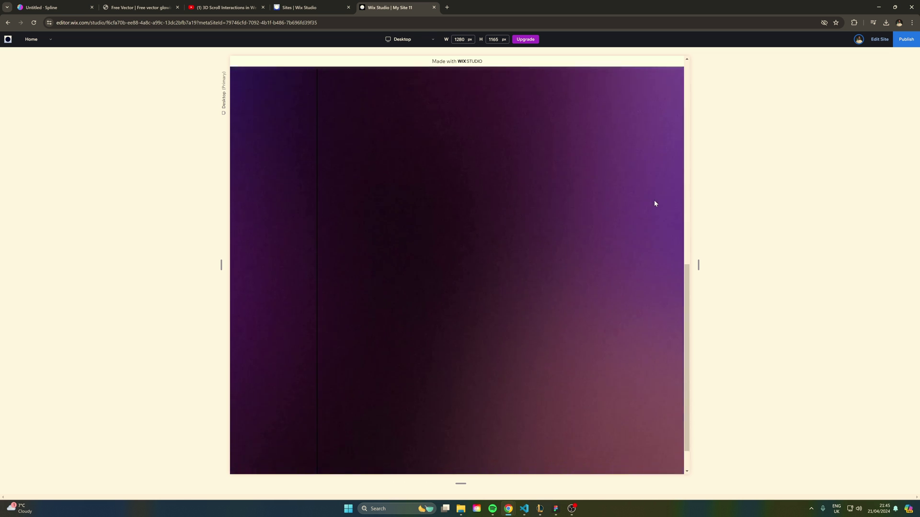
scroll(654, 204, up, 10)
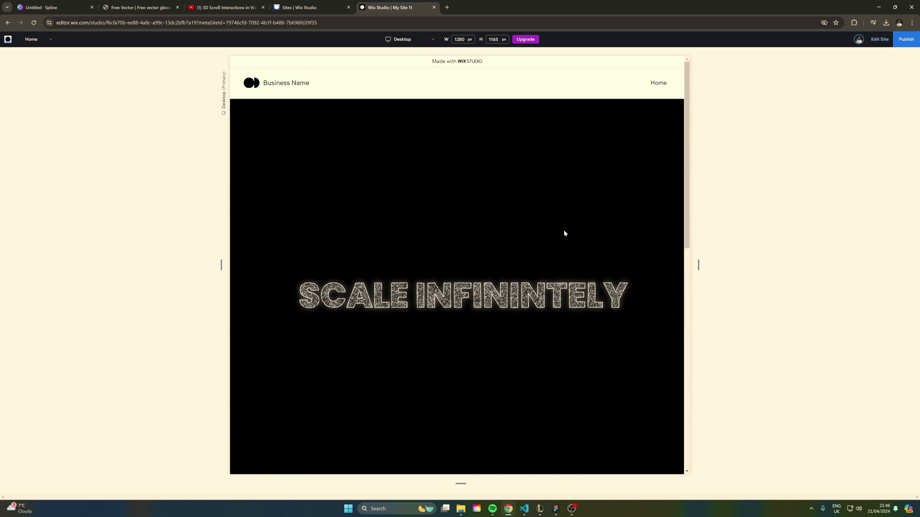